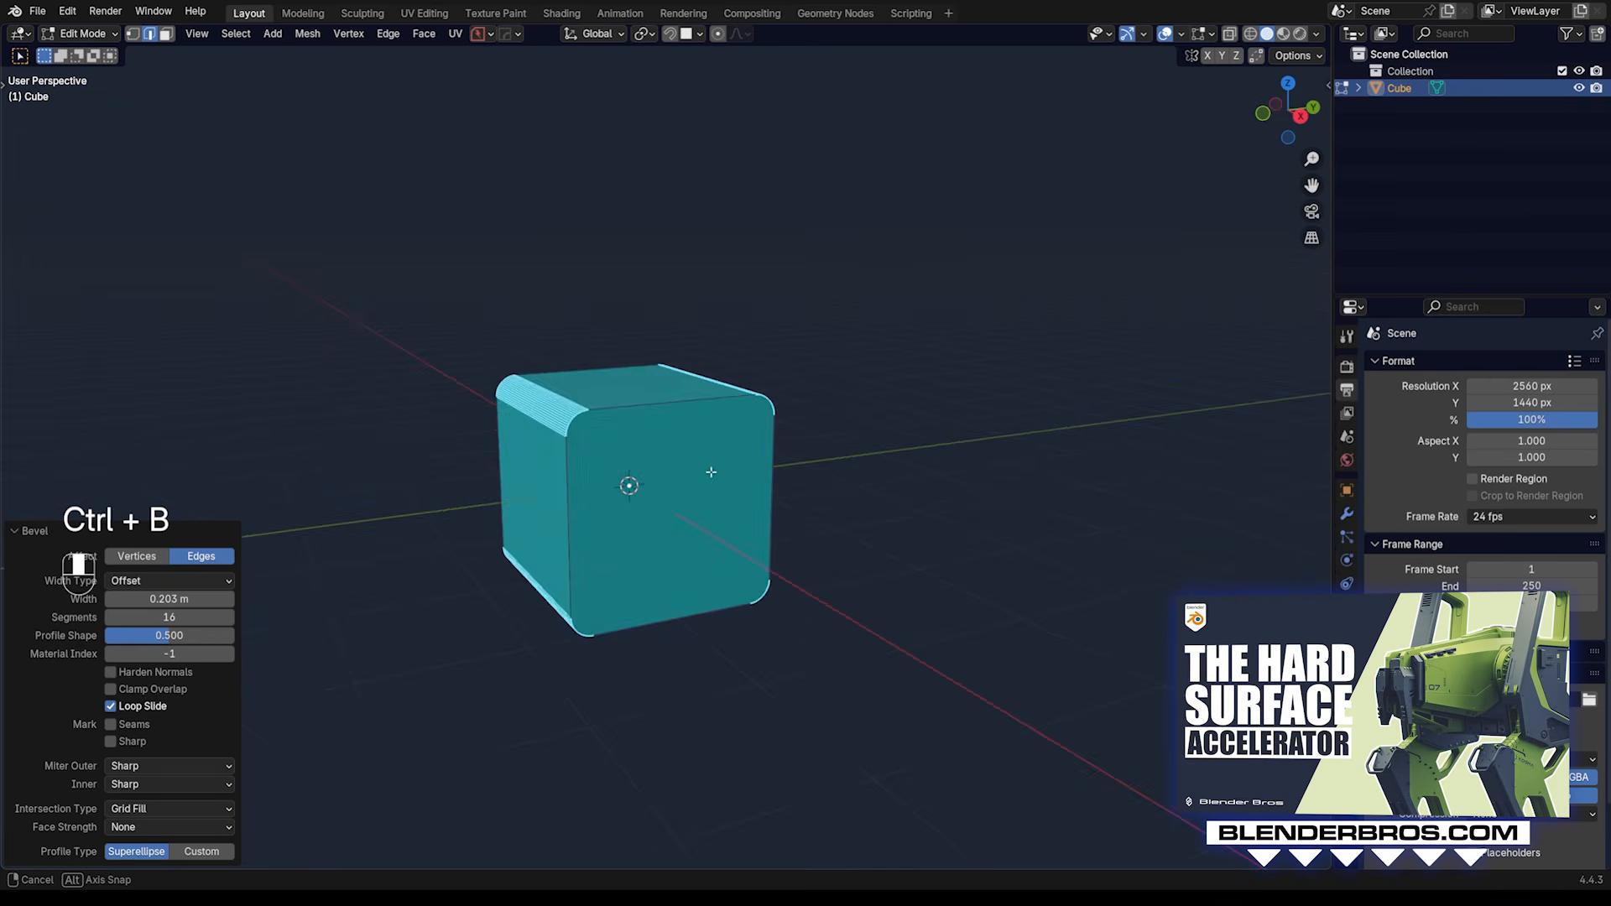
# Step: Bevel the outline of the cube's front face into a single-segment chamfer about 0.13 m wide
pyautogui.scroll(4, 552, 422)
pyautogui.moveTo(595, 431); pyautogui.dragTo(729, 523, button='middle')
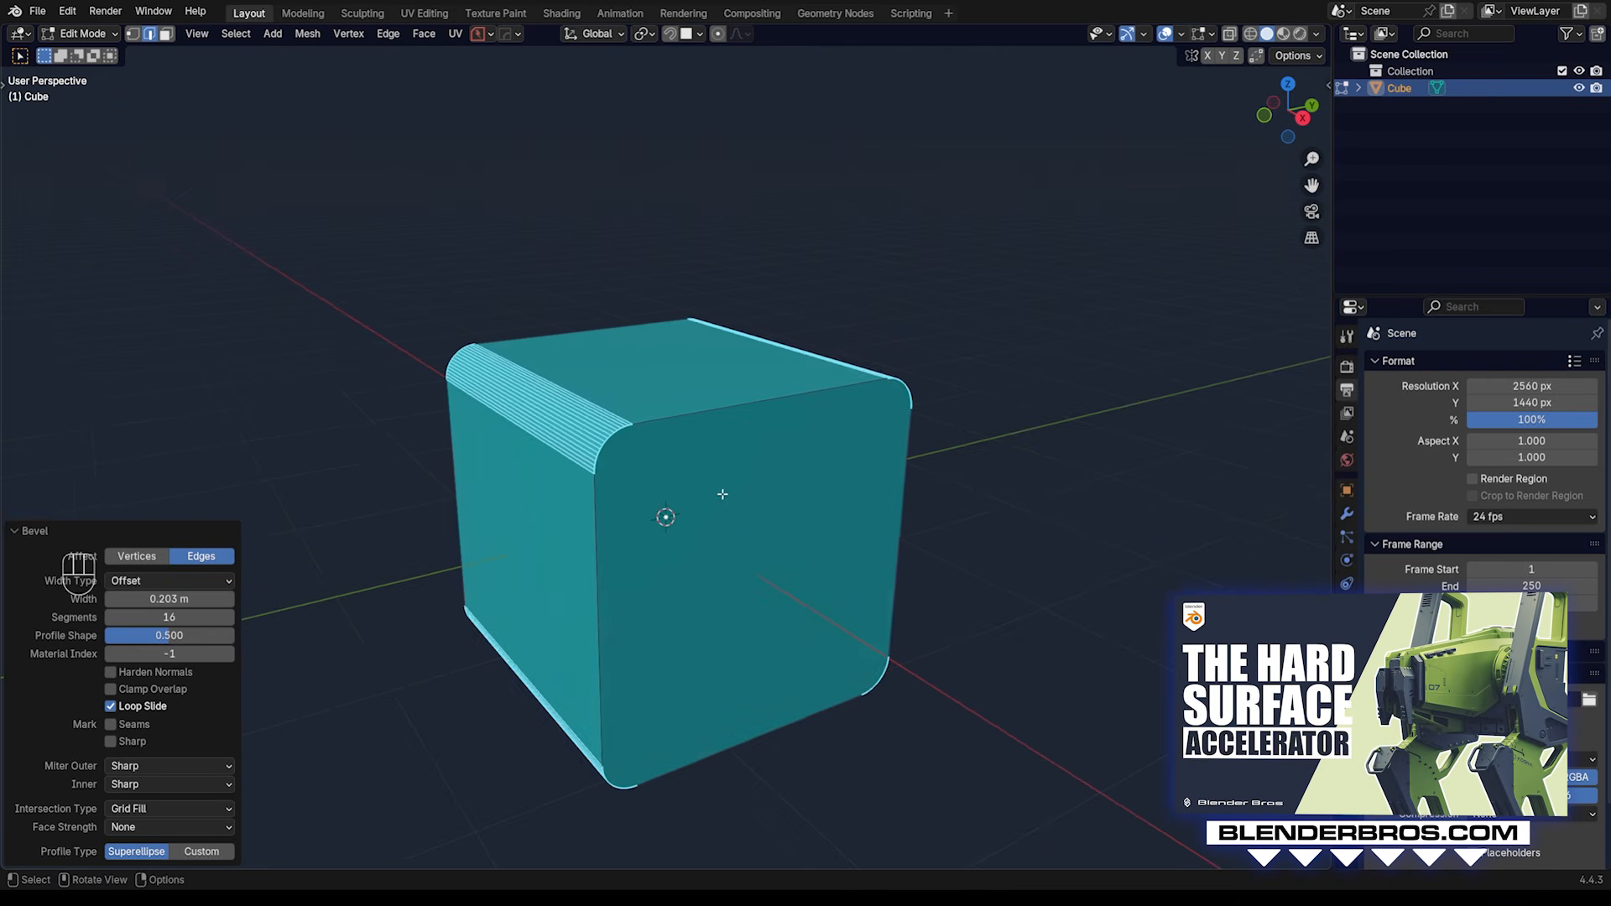
pyautogui.press('Tab')
pyautogui.click(726, 497)
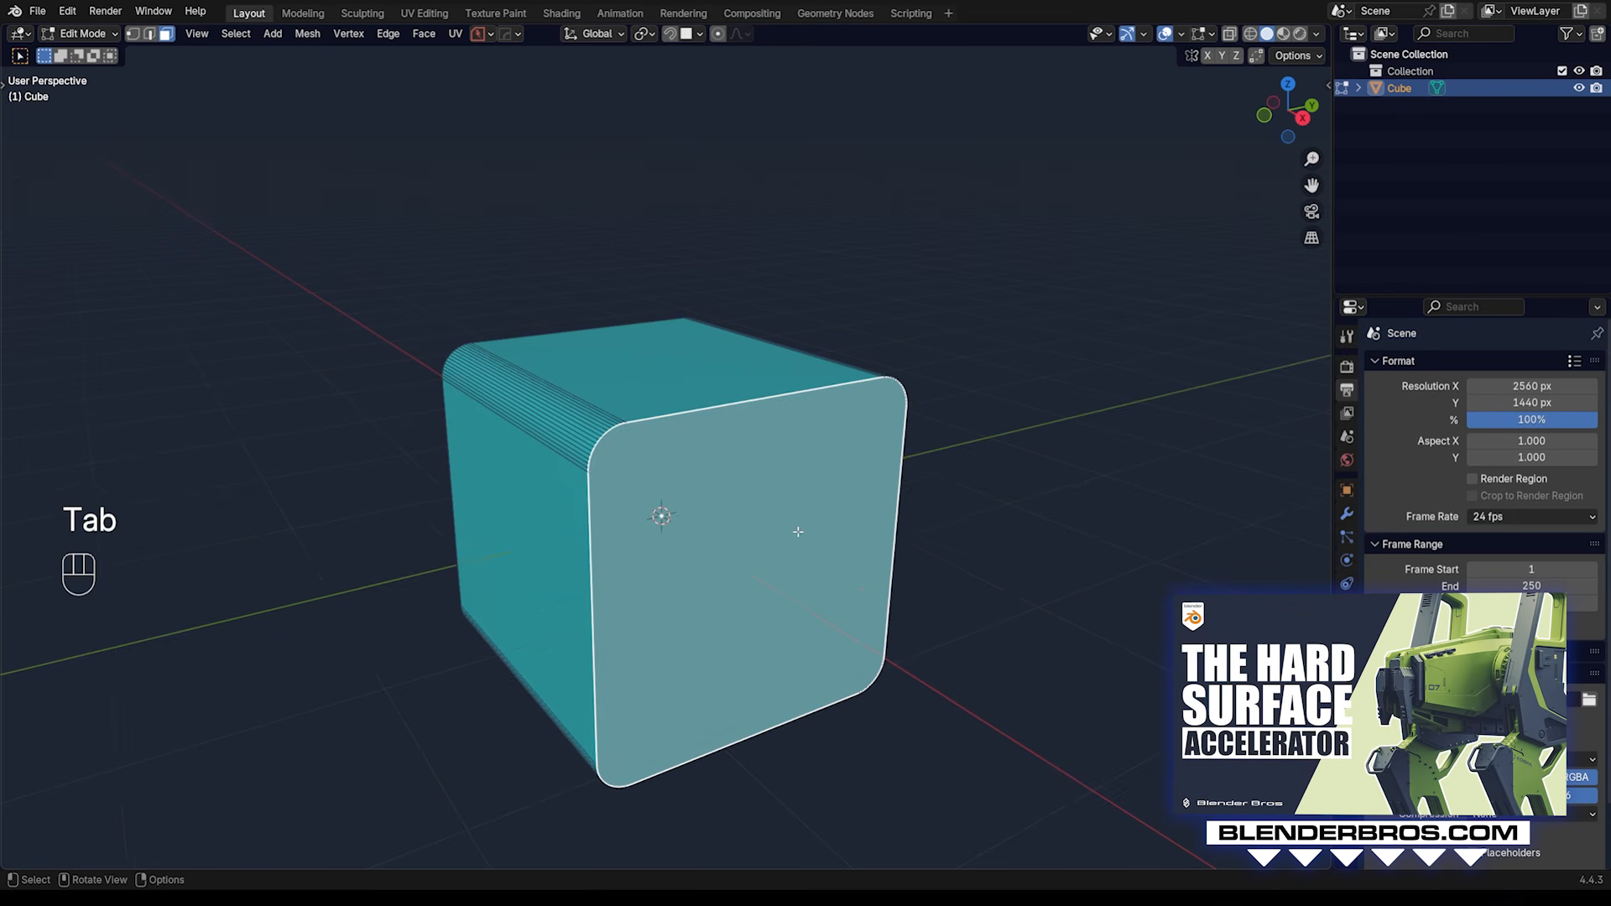
pyautogui.moveTo(794, 564); pyautogui.dragTo(839, 539, button='middle')
pyautogui.hotkey('ctrl', 'b')
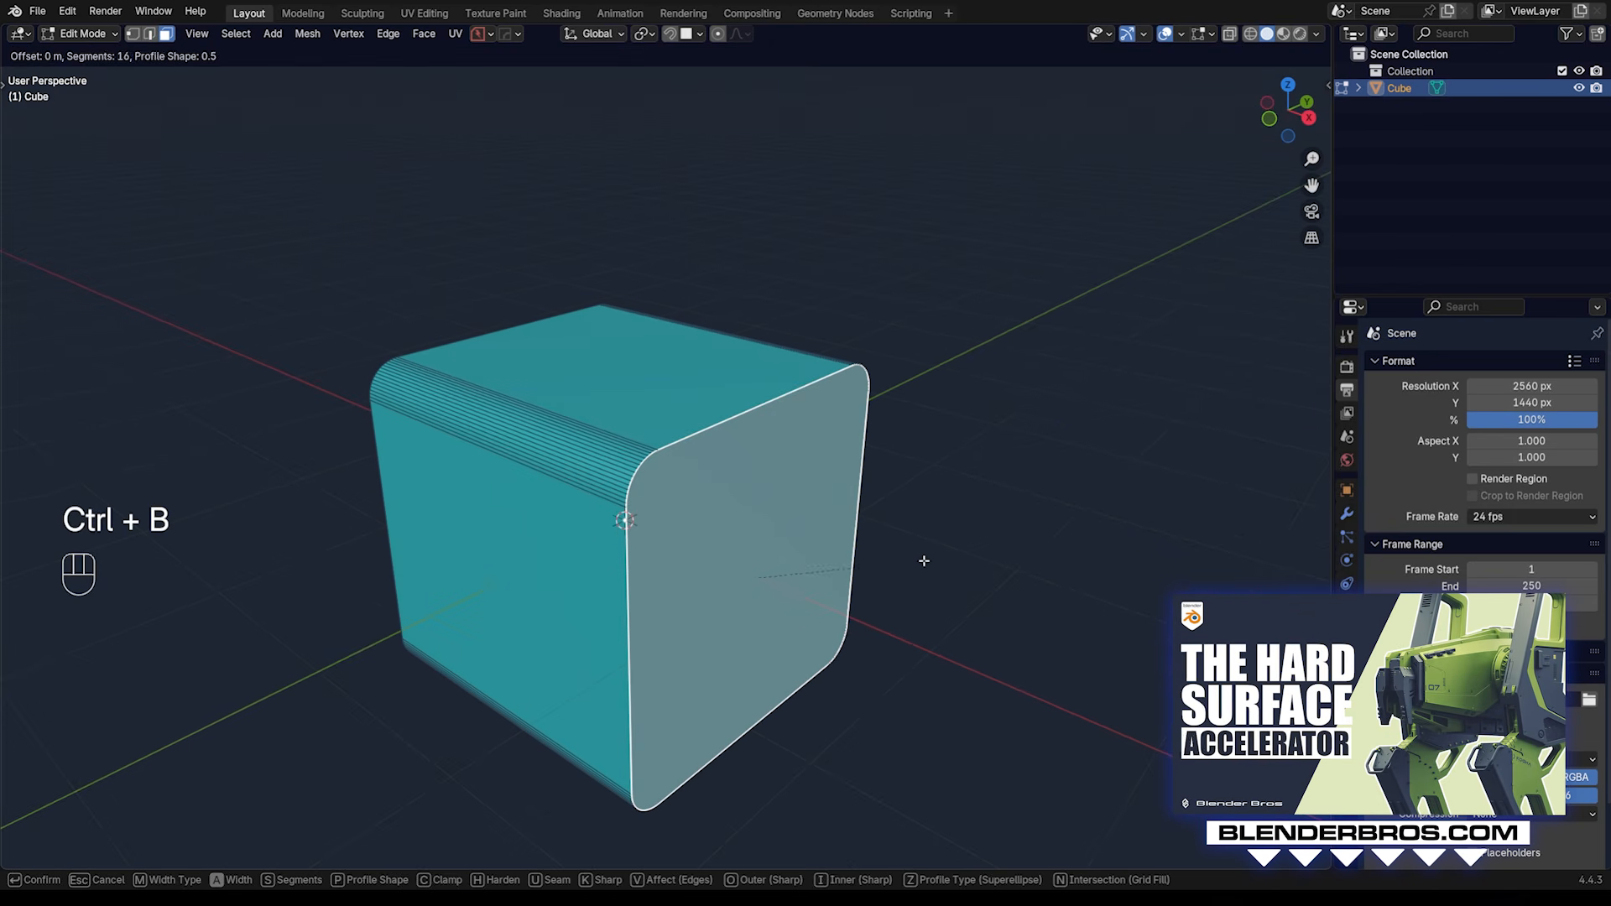
pyautogui.scroll(-5, 953, 570)
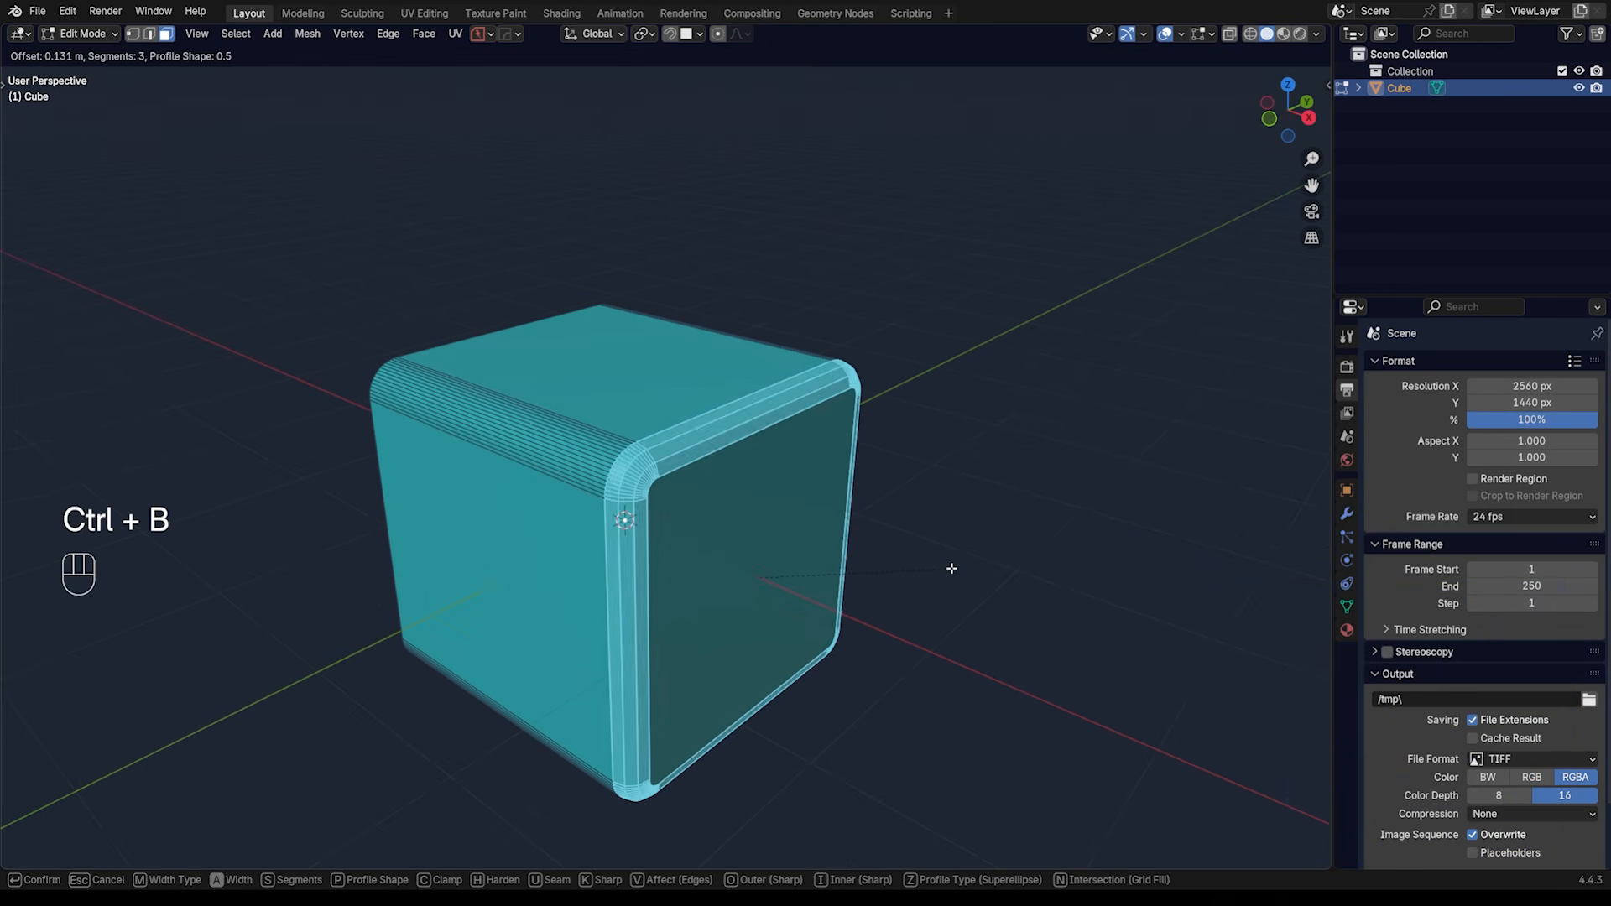
pyautogui.click(944, 567)
pyautogui.scroll(-1, 864, 552)
# Step: Inset the cube's front face by about 0.36 m, letting its rounded corners overlap
pyautogui.moveTo(819, 543); pyautogui.dragTo(727, 493, button='middle')
pyautogui.click(749, 500)
pyautogui.scroll(2, 765, 497)
pyautogui.moveTo(785, 497); pyautogui.dragTo(818, 499, button='middle')
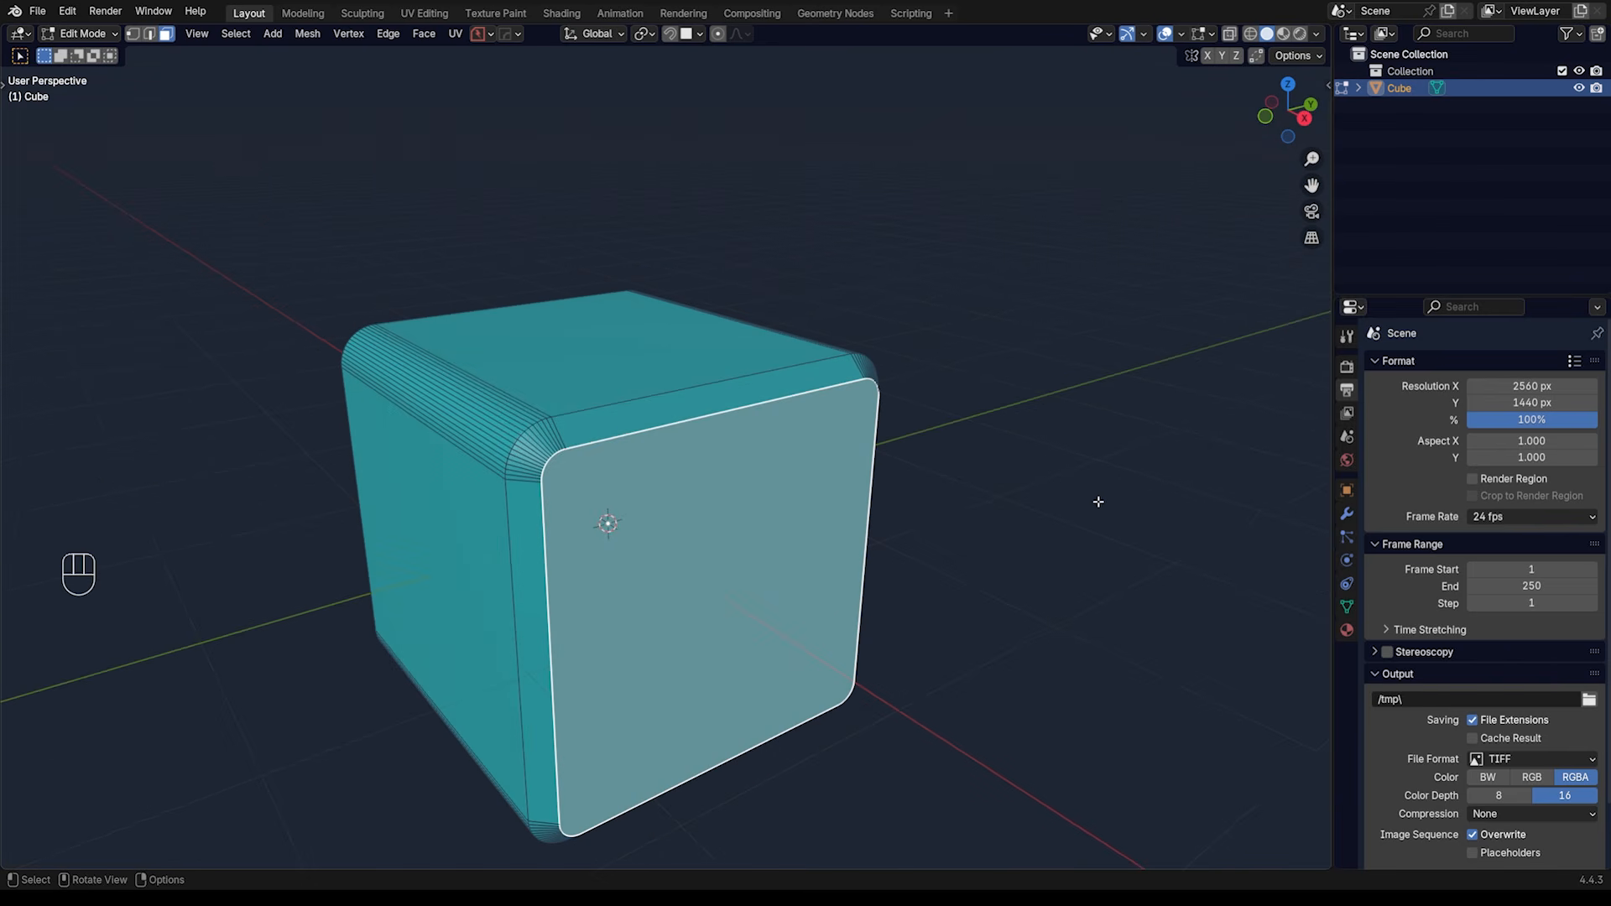
pyautogui.press('i')
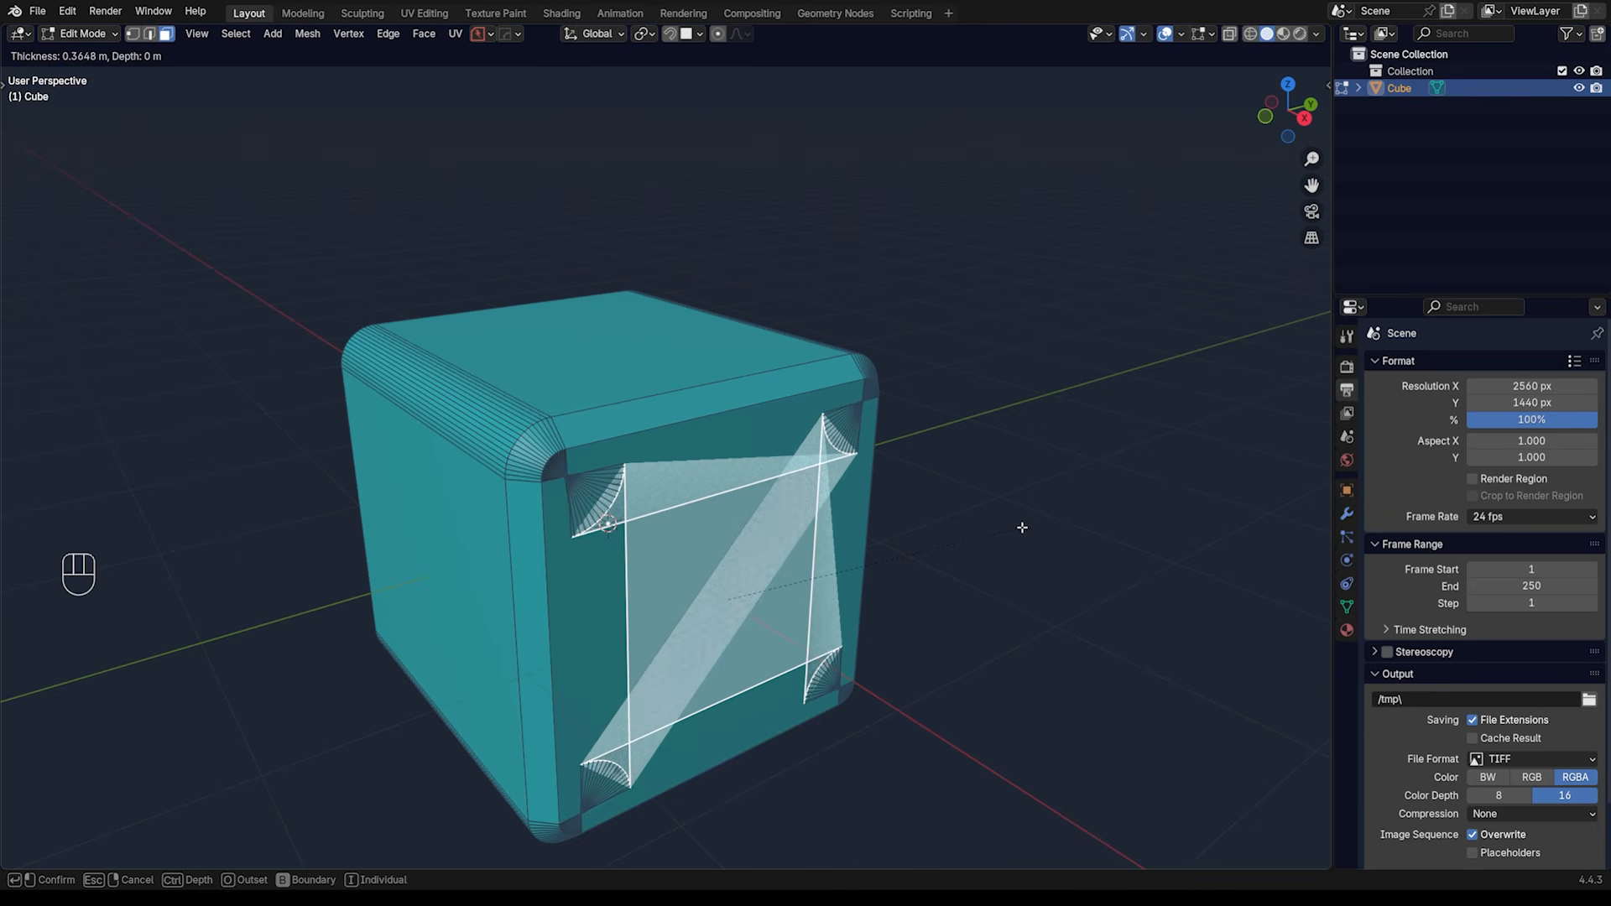
pyautogui.click(1023, 528)
# Step: Switch to edge selection and select the upper straight edge of the front face's inset
pyautogui.scroll(2, 683, 556)
pyautogui.scroll(3, 684, 556)
pyautogui.moveTo(684, 556); pyautogui.dragTo(747, 504, button='middle')
pyautogui.press('Tab')
pyautogui.click(735, 535)
pyautogui.press('g')
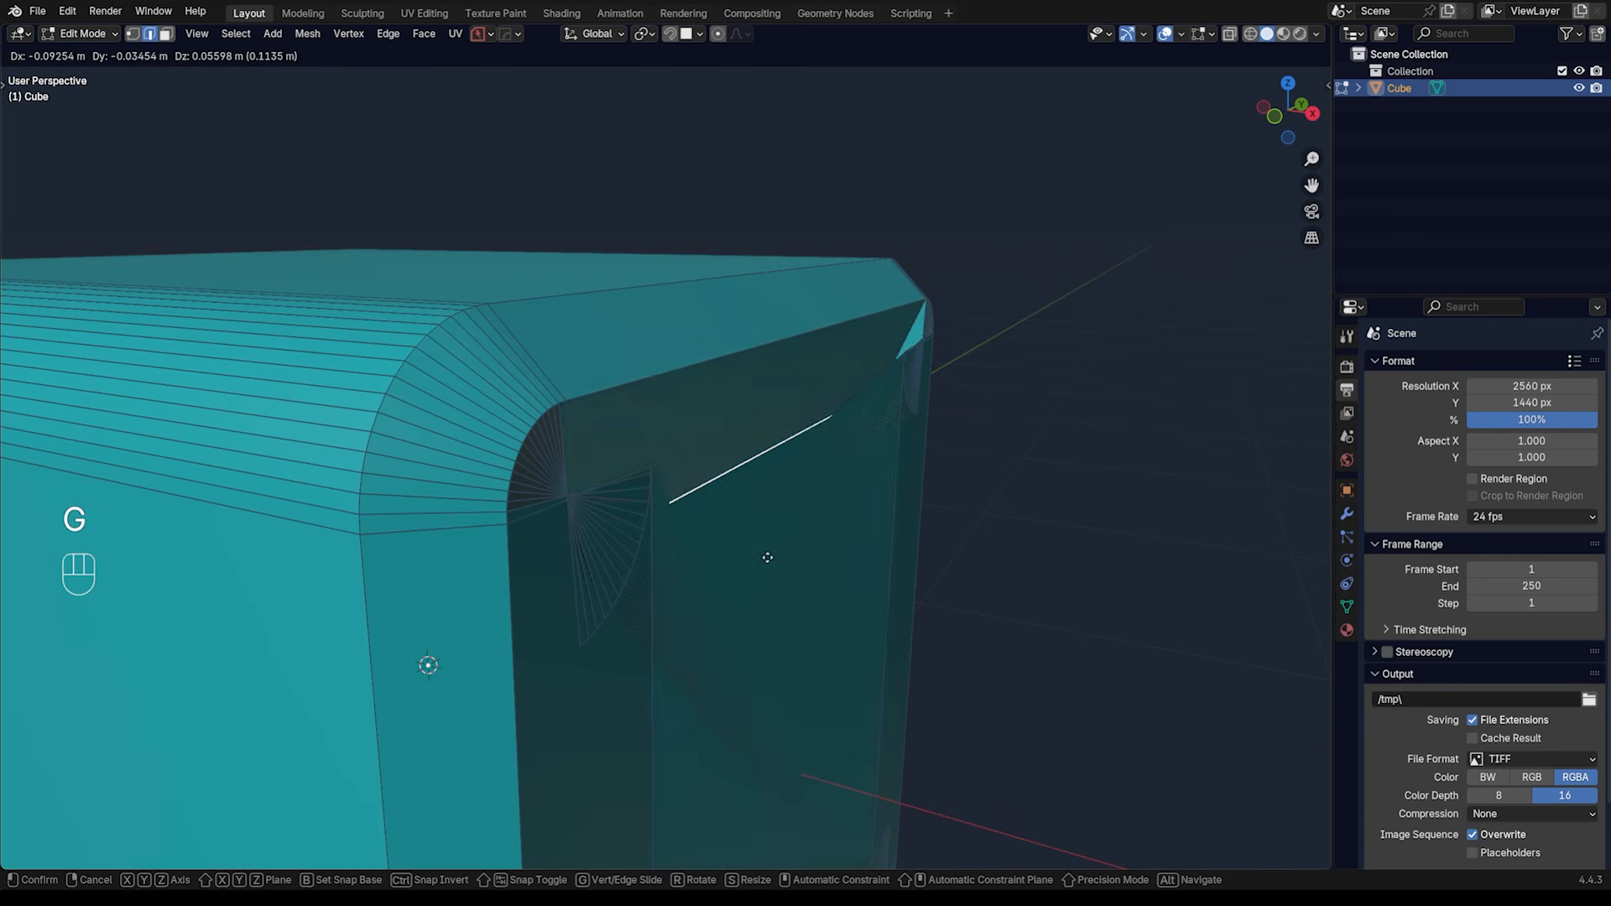
pyautogui.click(838, 569)
pyautogui.scroll(-6, 839, 565)
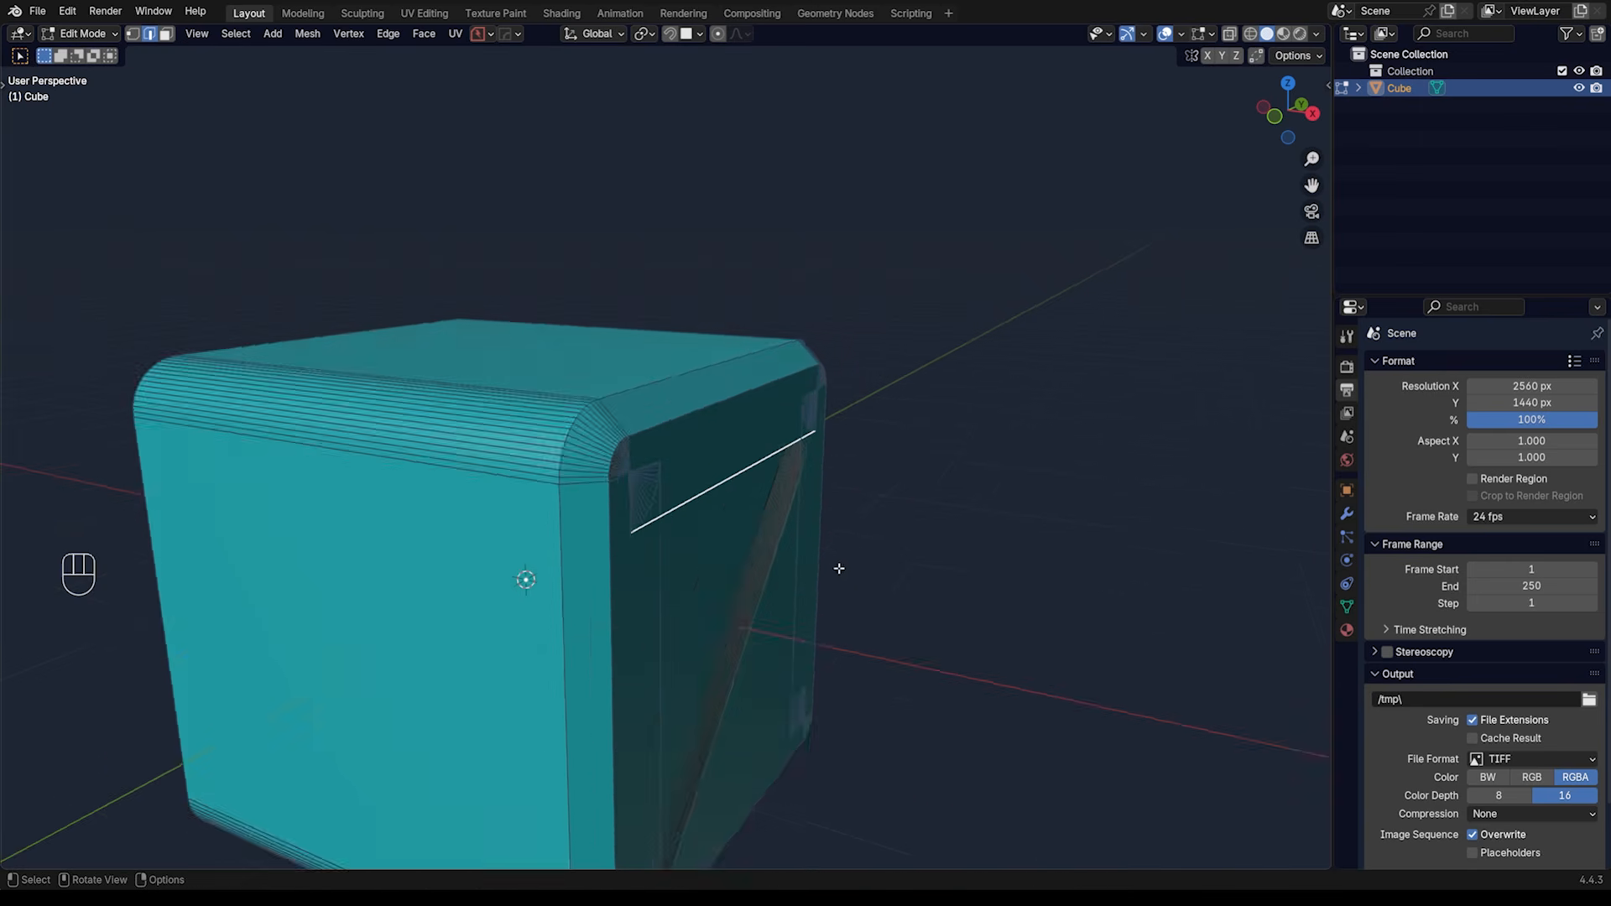
# Step: Examine the overlapping corner geometry of the inset on the front face
pyautogui.moveTo(646, 531); pyautogui.dragTo(672, 503, button='middle')
pyautogui.scroll(1, 674, 507)
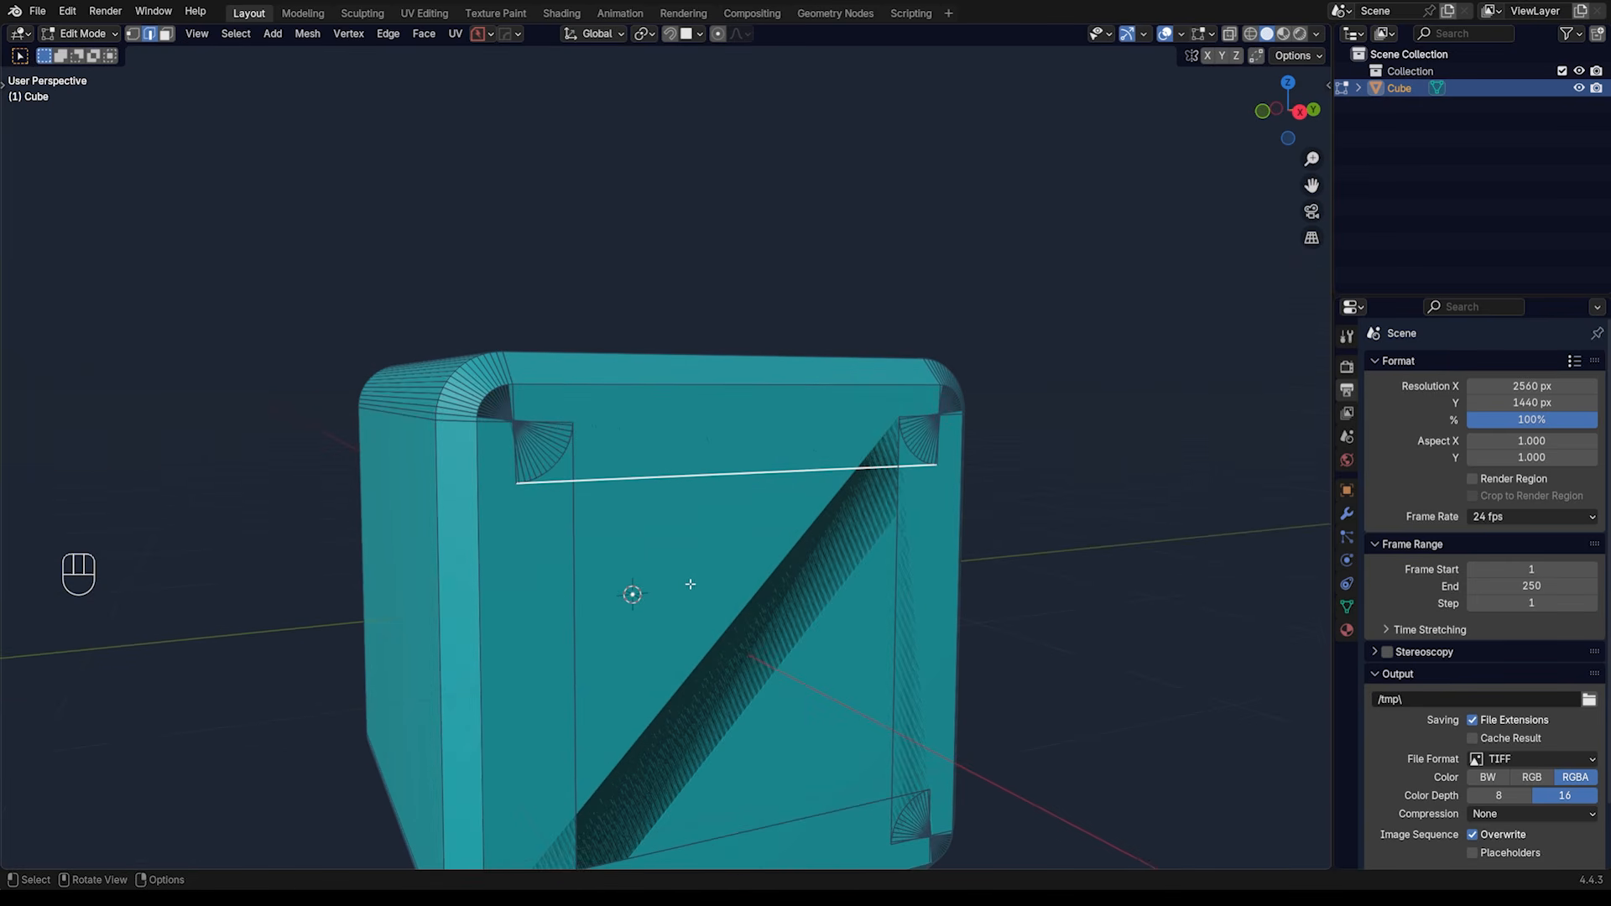
pyautogui.moveTo(698, 572); pyautogui.dragTo(683, 514, button='middle')
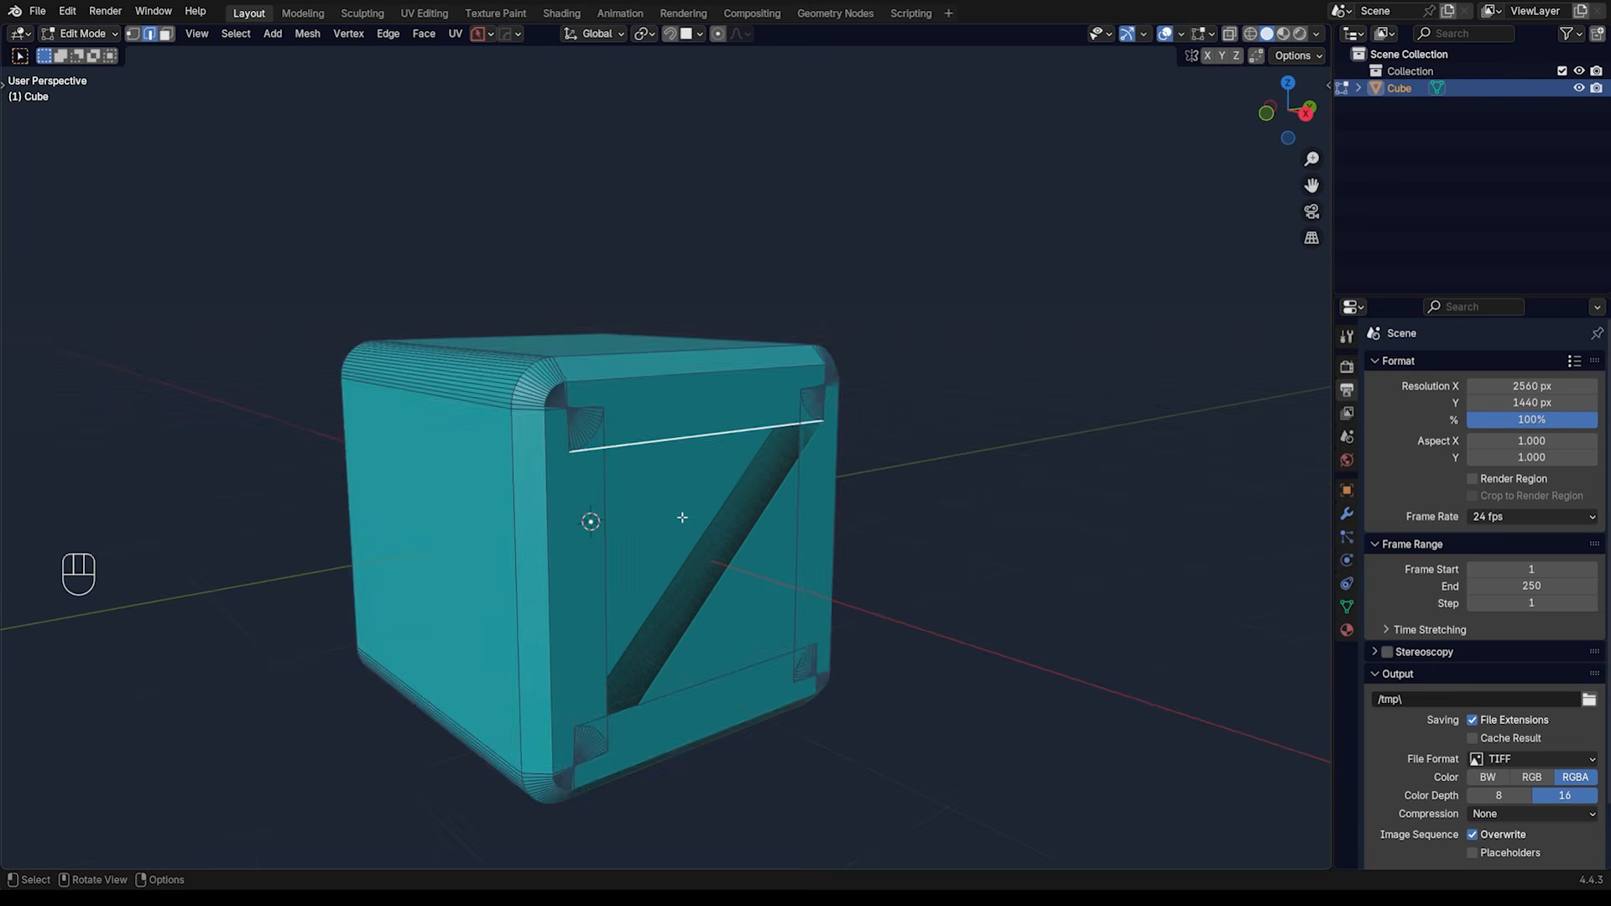
pyautogui.press('Tab')
pyautogui.press('Tab')
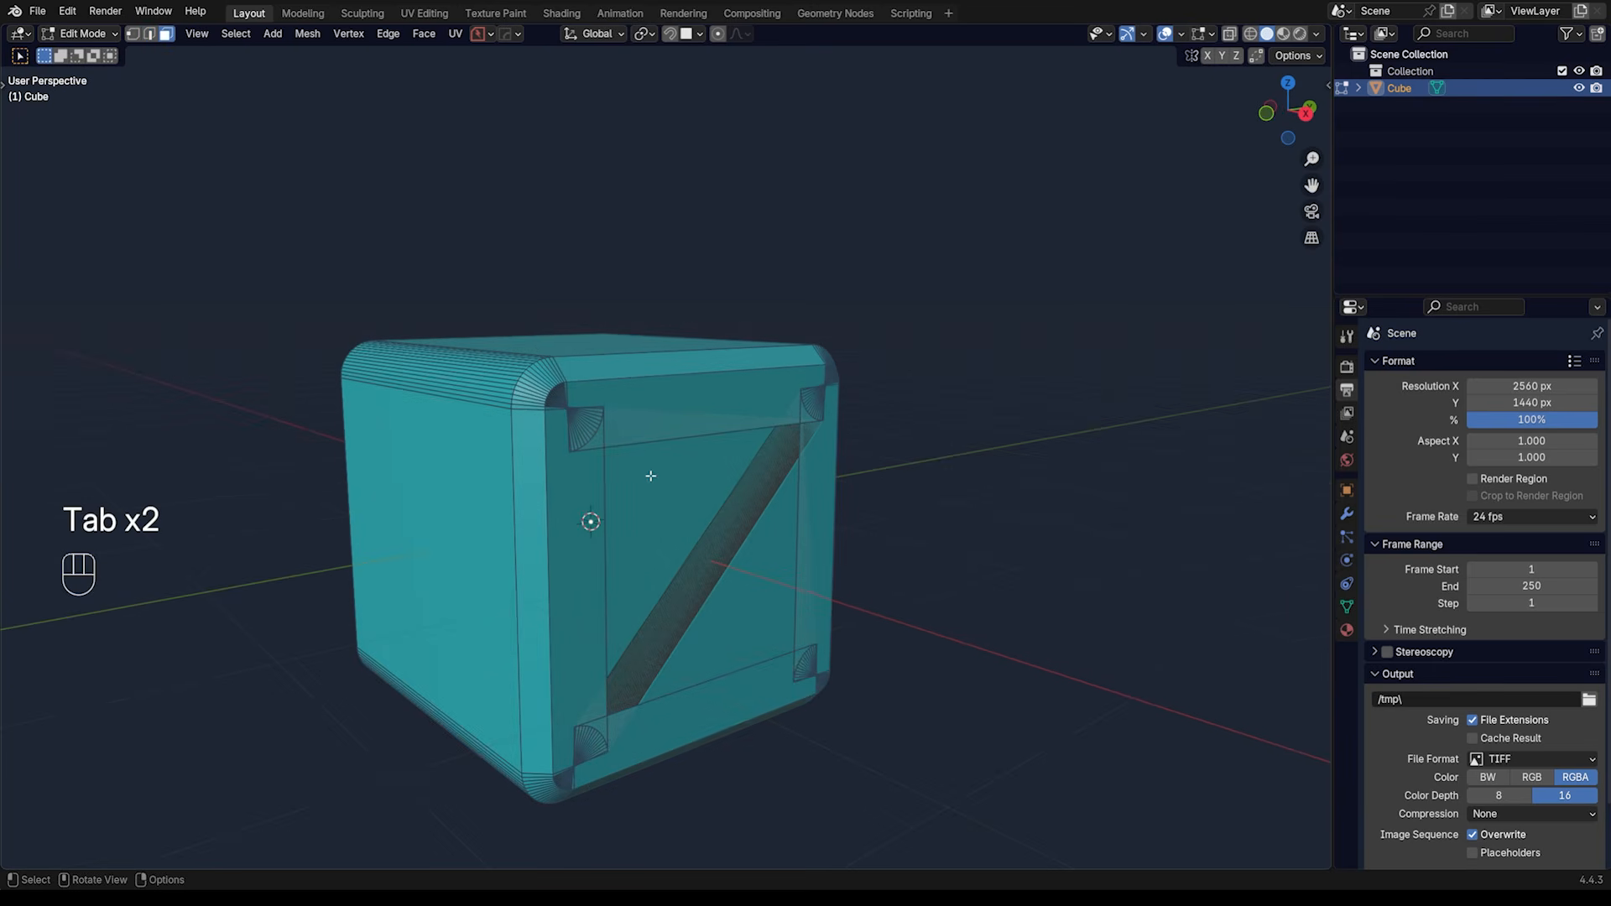
pyautogui.scroll(3, 651, 475)
pyautogui.keyDown('shift'); pyautogui.moveTo(651, 476); pyautogui.dragTo(694, 484, button='middle'); pyautogui.keyUp('shift')
pyautogui.scroll(1, 693, 508)
pyautogui.scroll(-5, 694, 484)
# Step: Extend the edge selection along the shortest path around the inset's upper-left corner and run MESHmachine's Unf*ck on it
pyautogui.press('Tab')
pyautogui.scroll(3, 758, 513)
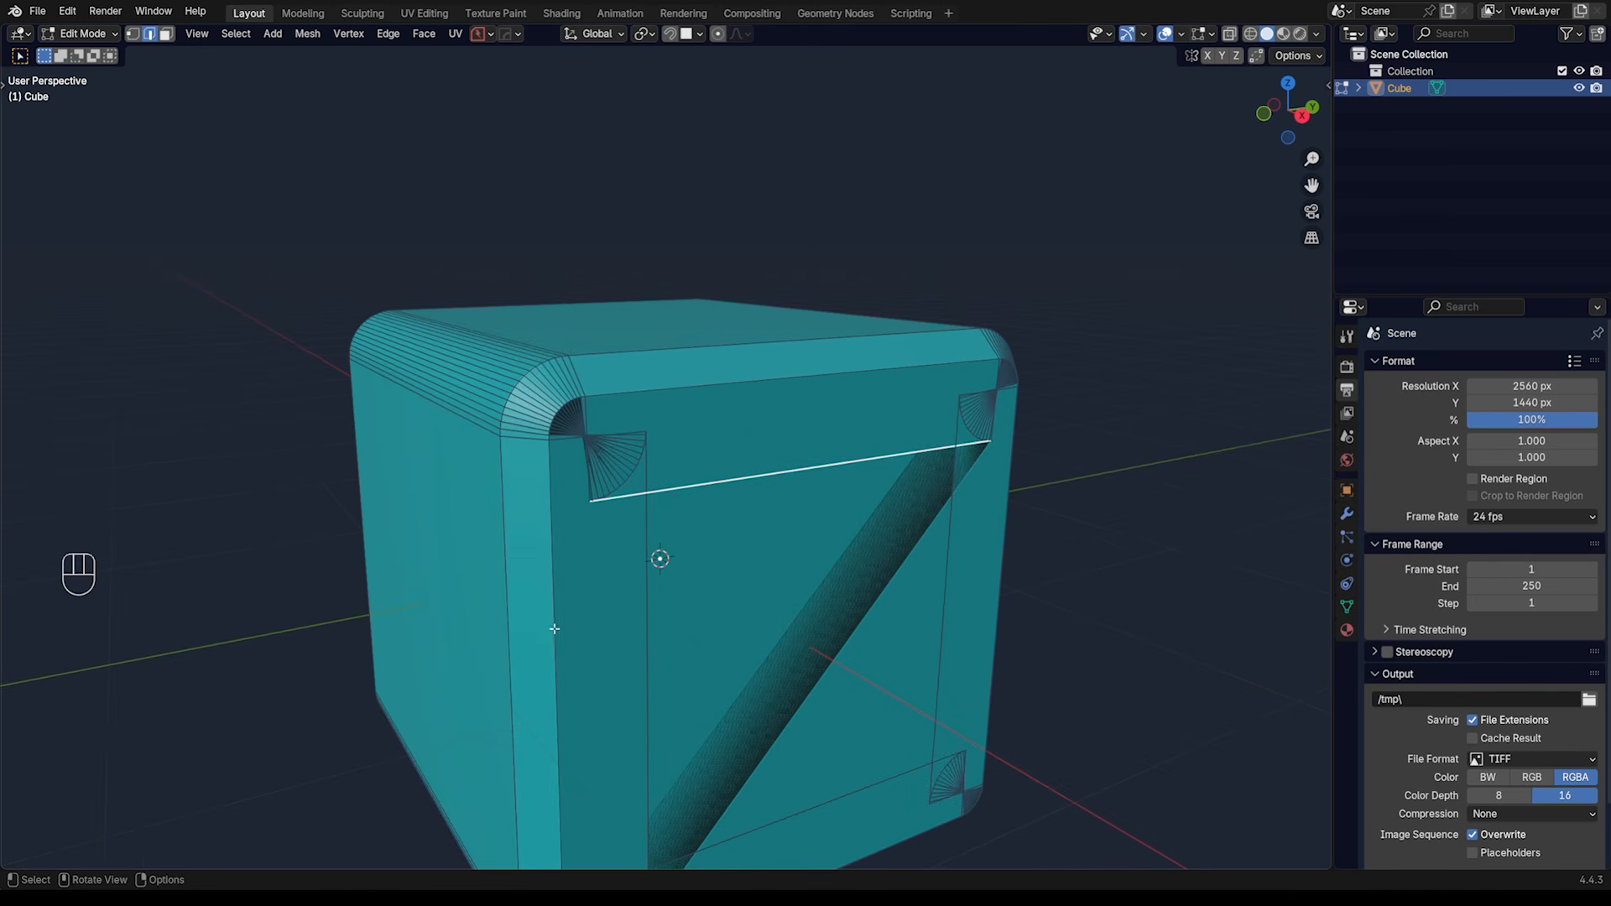
pyautogui.keyDown('ctrl'); pyautogui.click(648, 557); pyautogui.keyUp('ctrl')
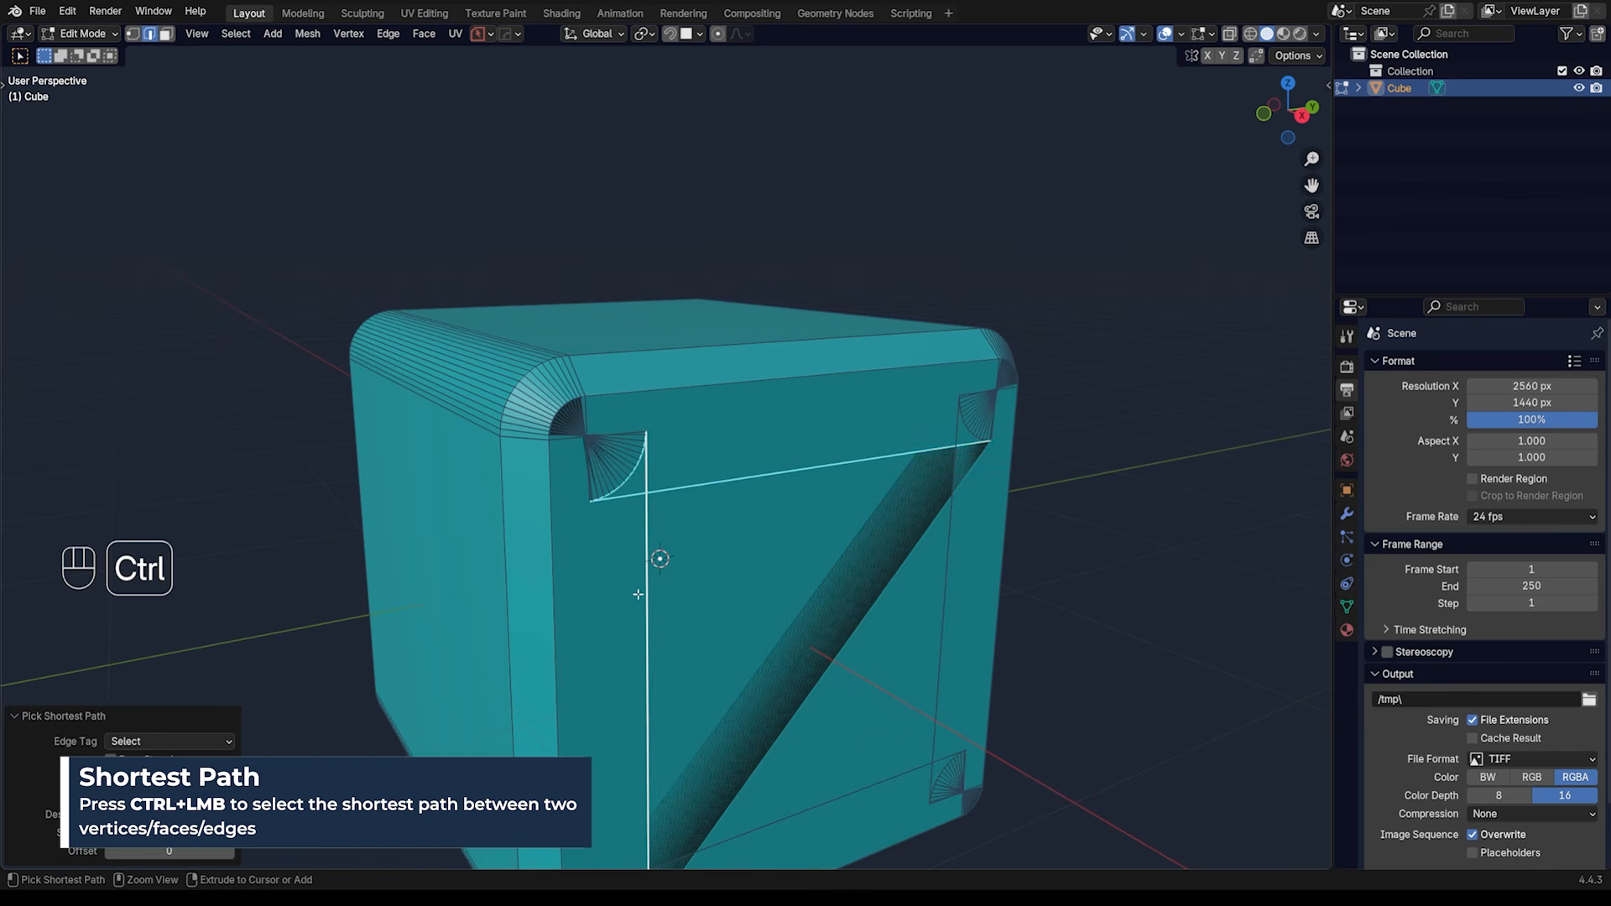
pyautogui.scroll(2, 689, 578)
pyautogui.press('y')
pyautogui.press('y')
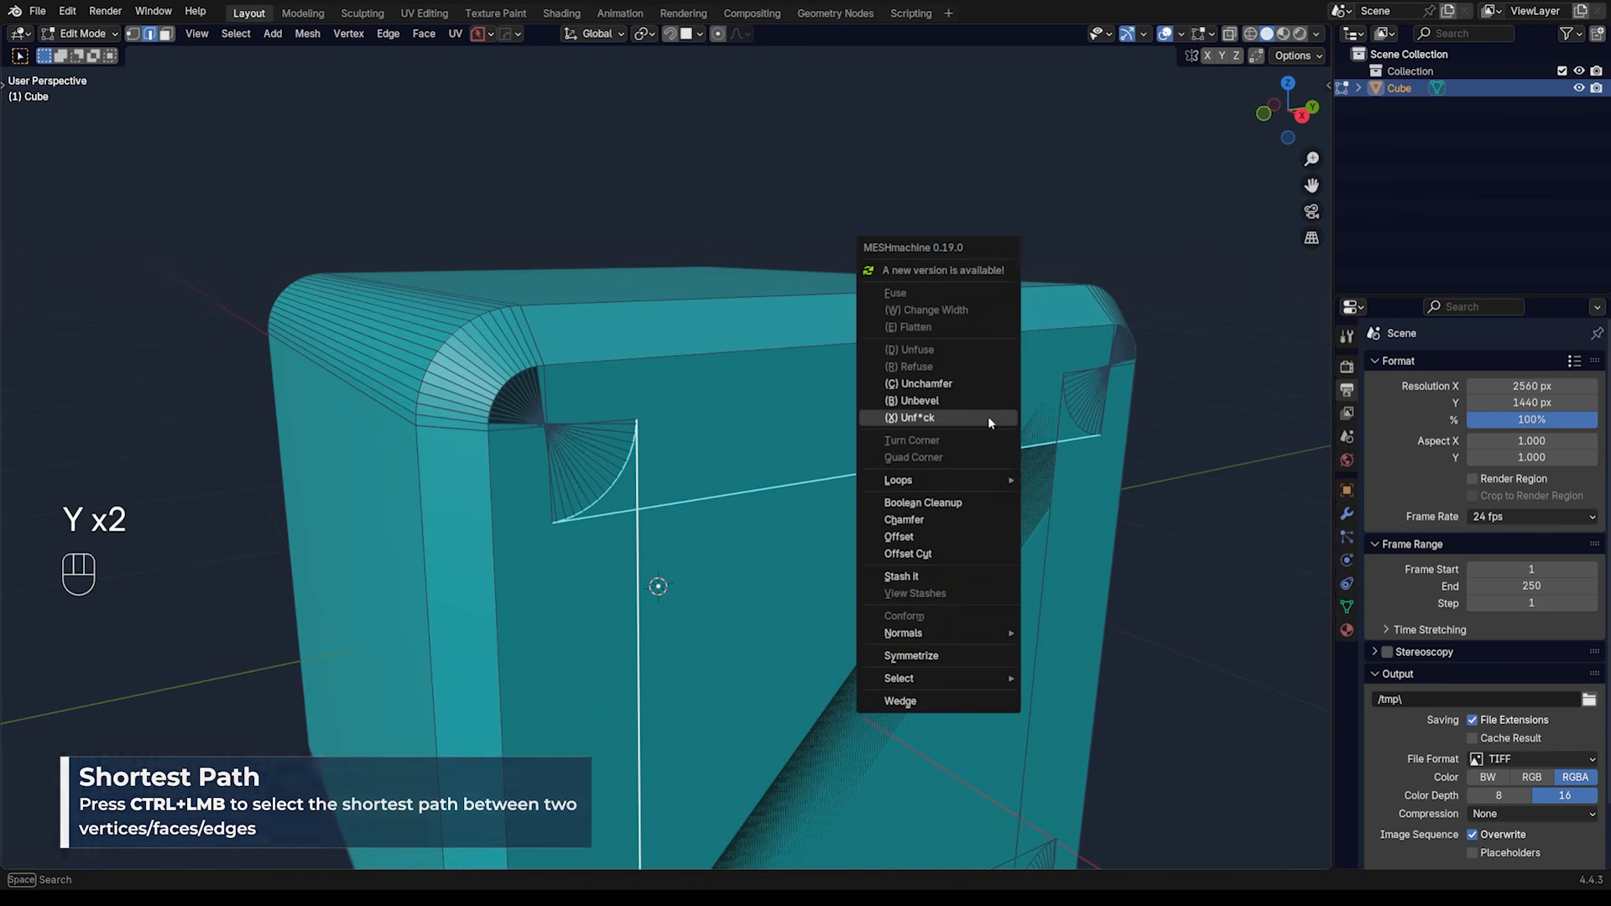
pyautogui.click(986, 417)
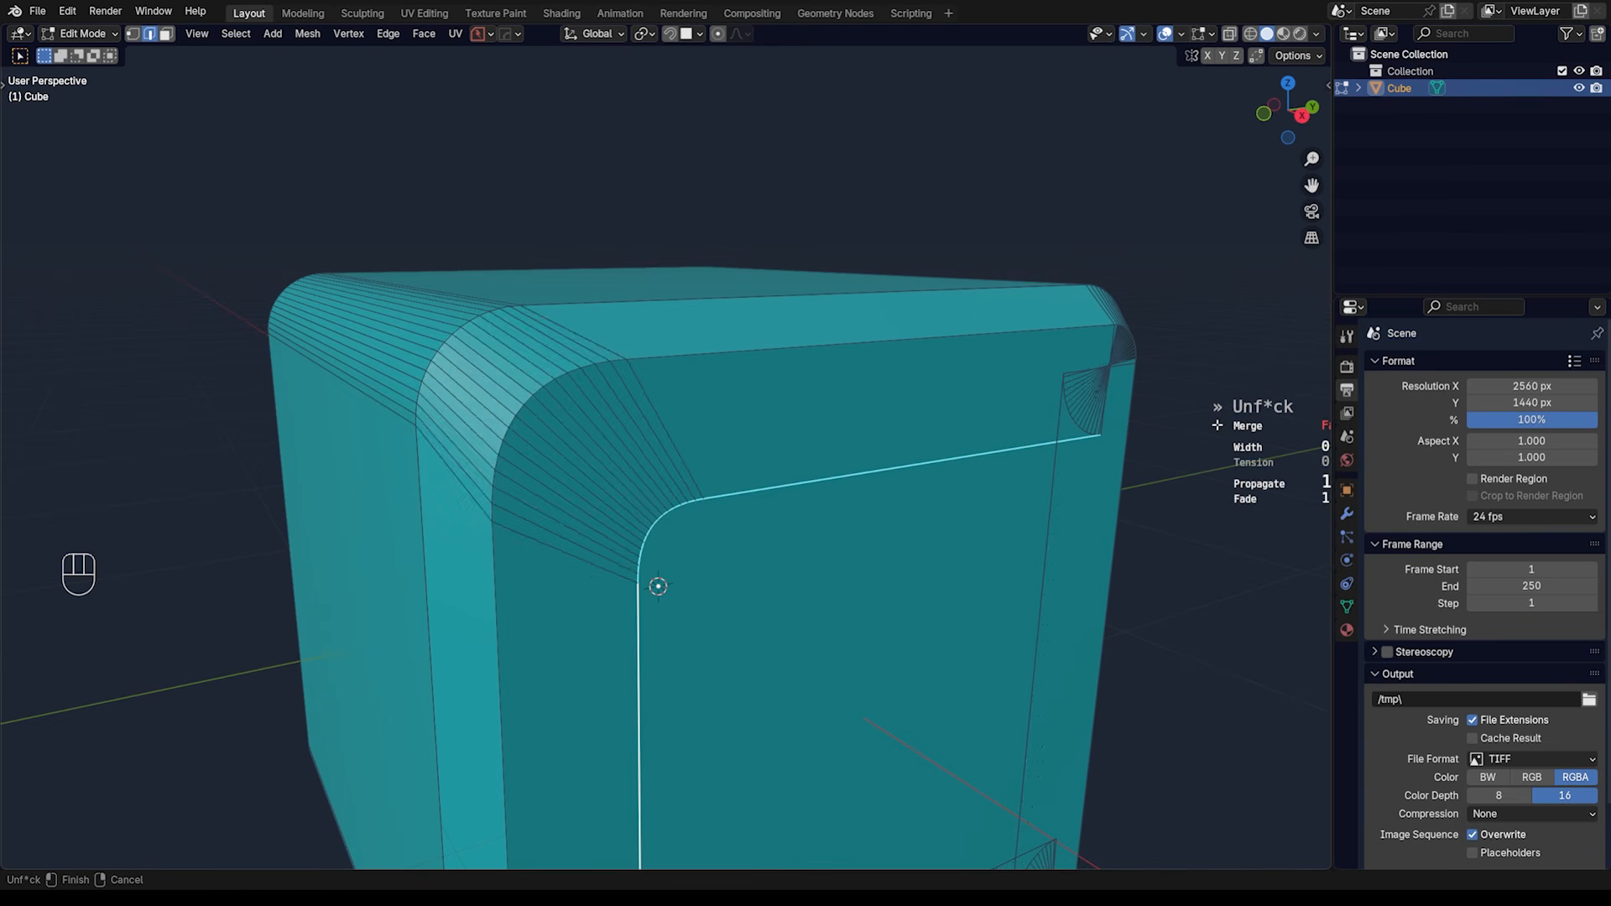
# Step: Try different Unf*ck propagation amounts and finish the corner repair with Propagate at 0
pyautogui.scroll(1, 1218, 425)
pyautogui.scroll(-2, 1218, 426)
pyautogui.scroll(1, 1217, 425)
pyautogui.scroll(-1, 1216, 425)
pyautogui.scroll(2, 1215, 426)
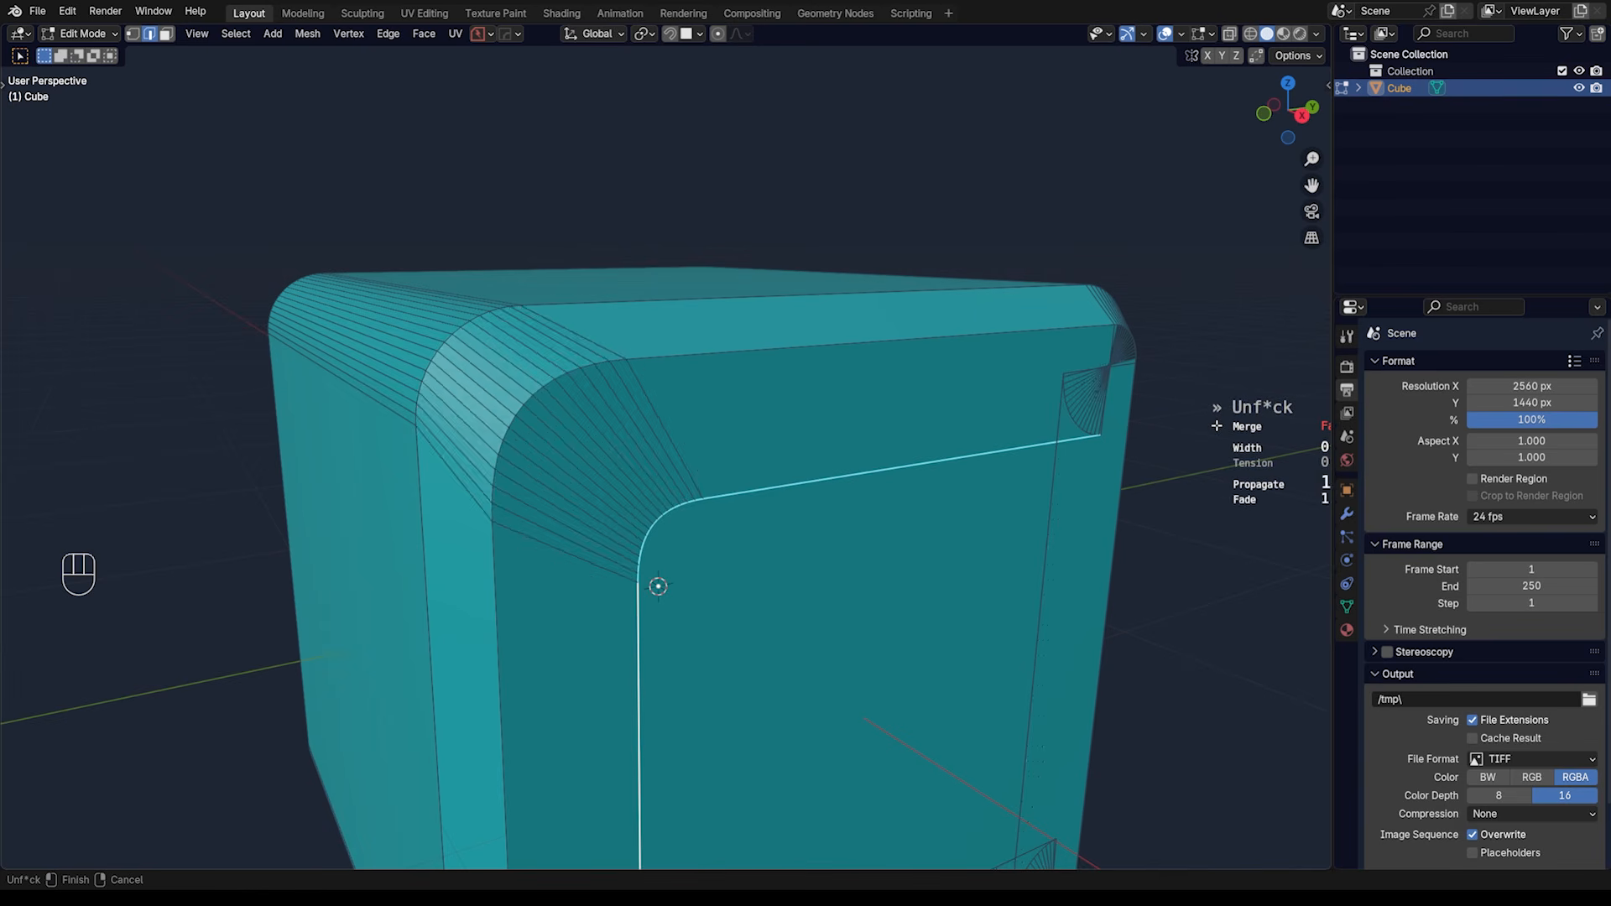
pyautogui.scroll(-2, 1208, 427)
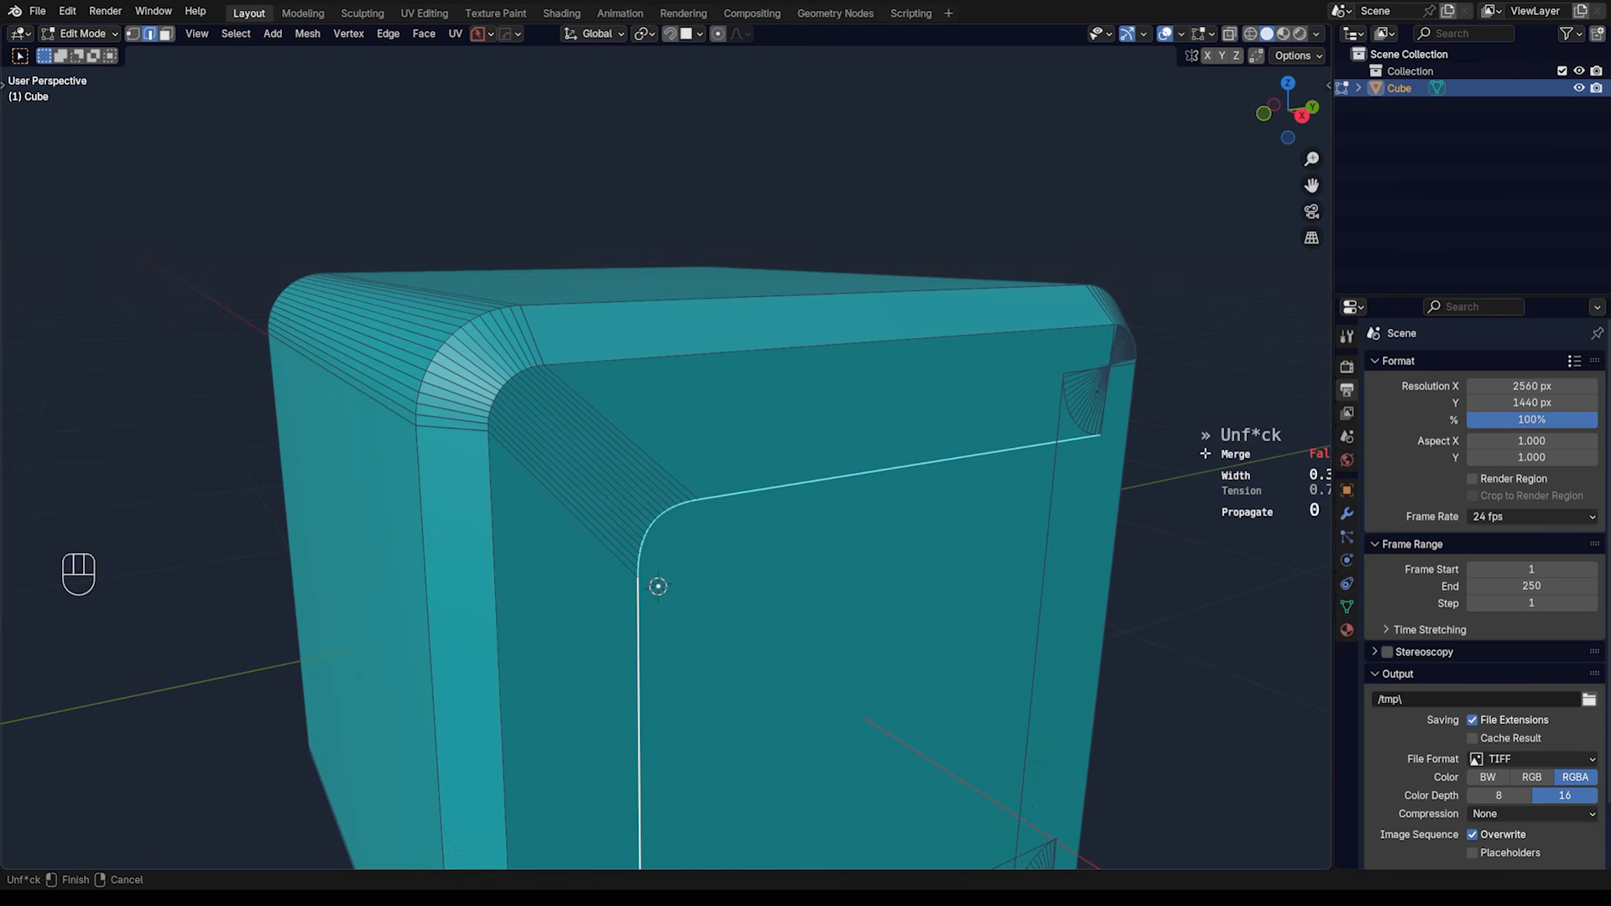
pyautogui.click(1205, 454)
# Step: Symmetrize the mesh to copy the repaired inset corner to the front face's other corners and the front half to the back
pyautogui.scroll(-5, 965, 505)
pyautogui.moveTo(924, 511); pyautogui.dragTo(823, 473, button='middle')
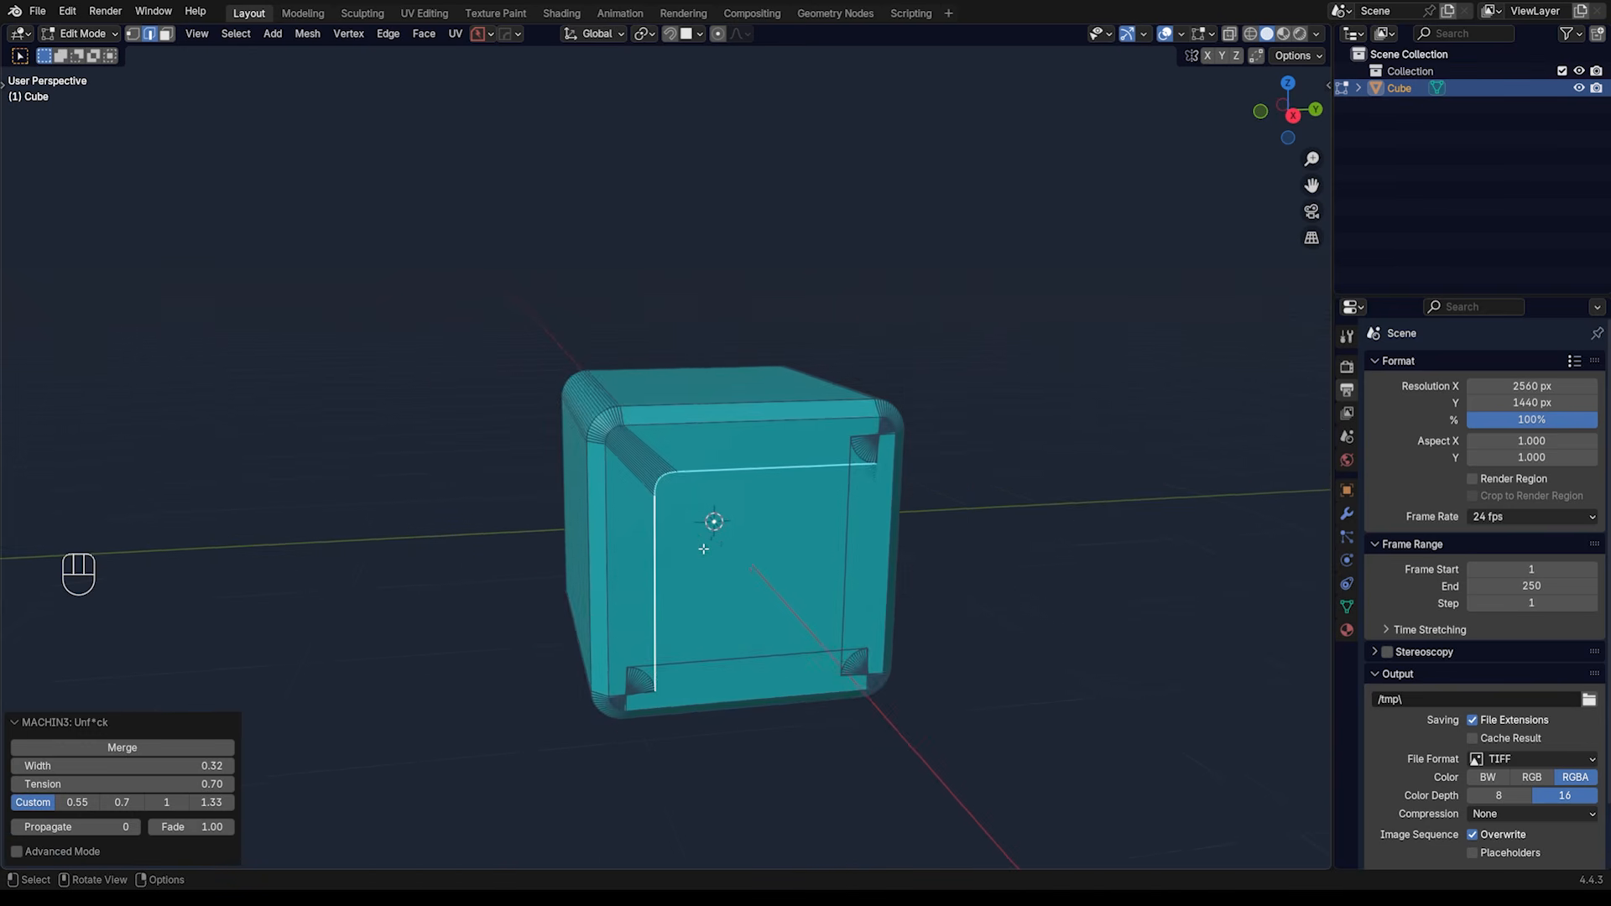
pyautogui.scroll(2, 704, 548)
pyautogui.keyDown('shift'); pyautogui.moveTo(777, 565); pyautogui.dragTo(877, 631, button='middle'); pyautogui.keyUp('shift')
pyautogui.hotkey('alt', 'x')
pyautogui.hotkey('alt', 'x')
pyautogui.hotkey('alt', 'x')
pyautogui.moveTo(658, 600); pyautogui.dragTo(467, 564, button='middle')
pyautogui.scroll(2, 755, 495)
pyautogui.keyDown('shift'); pyautogui.moveTo(855, 475); pyautogui.dragTo(744, 565, button='middle'); pyautogui.keyUp('shift')
pyautogui.scroll(-2, 711, 476)
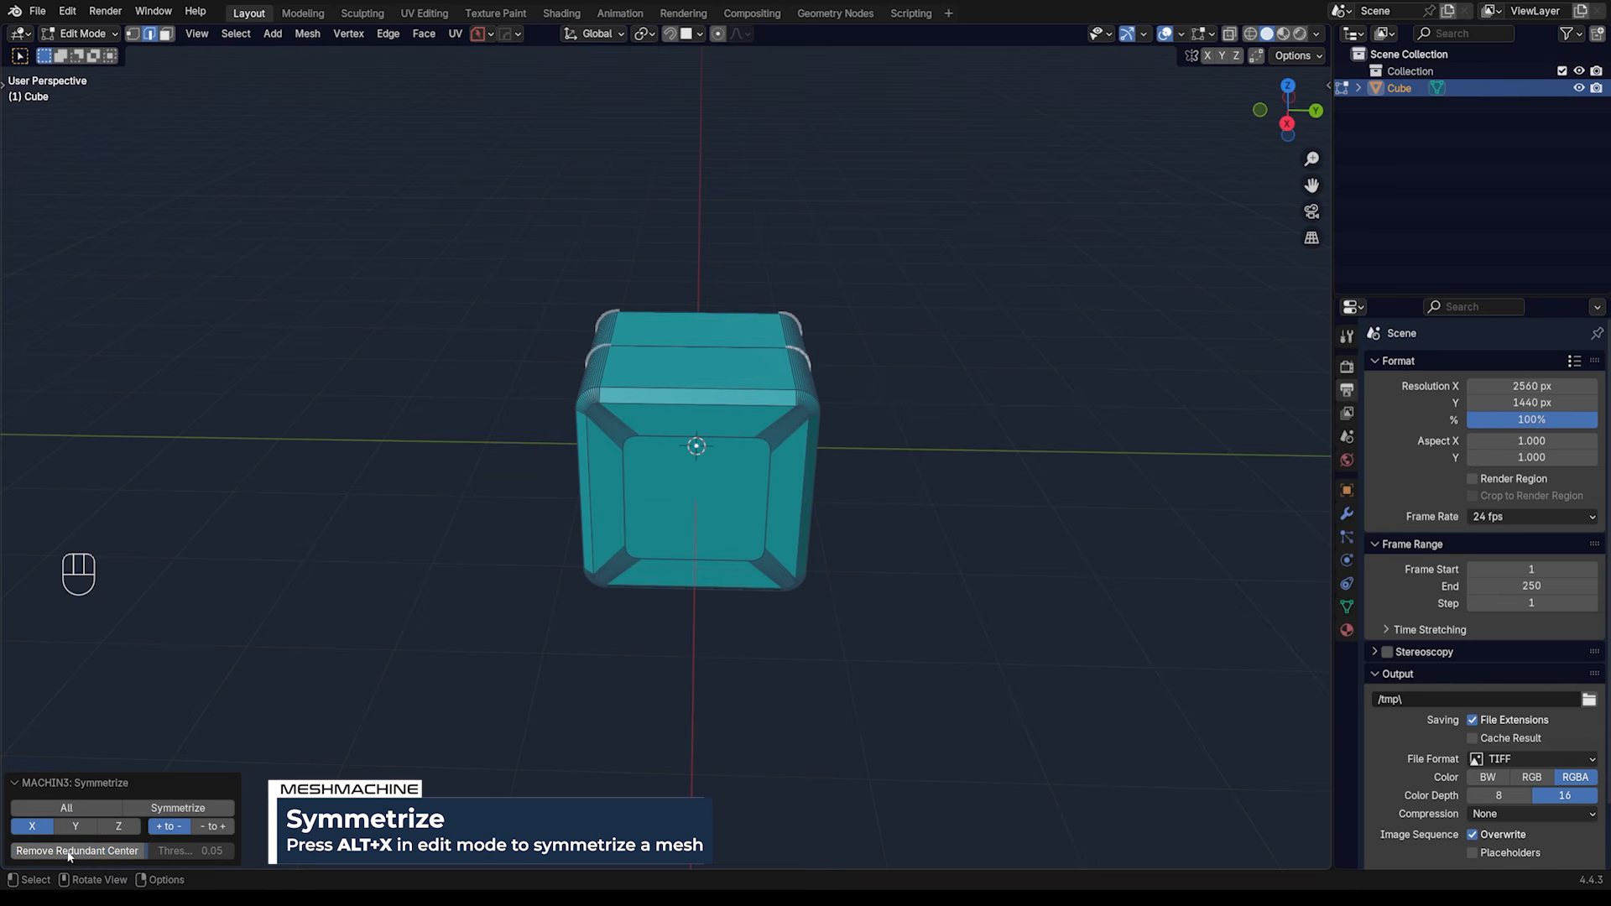
# Step: Undo the last symmetrize and symmetrize the mesh along Y from negative to positive
pyautogui.hotkey('ctrl', 'z')
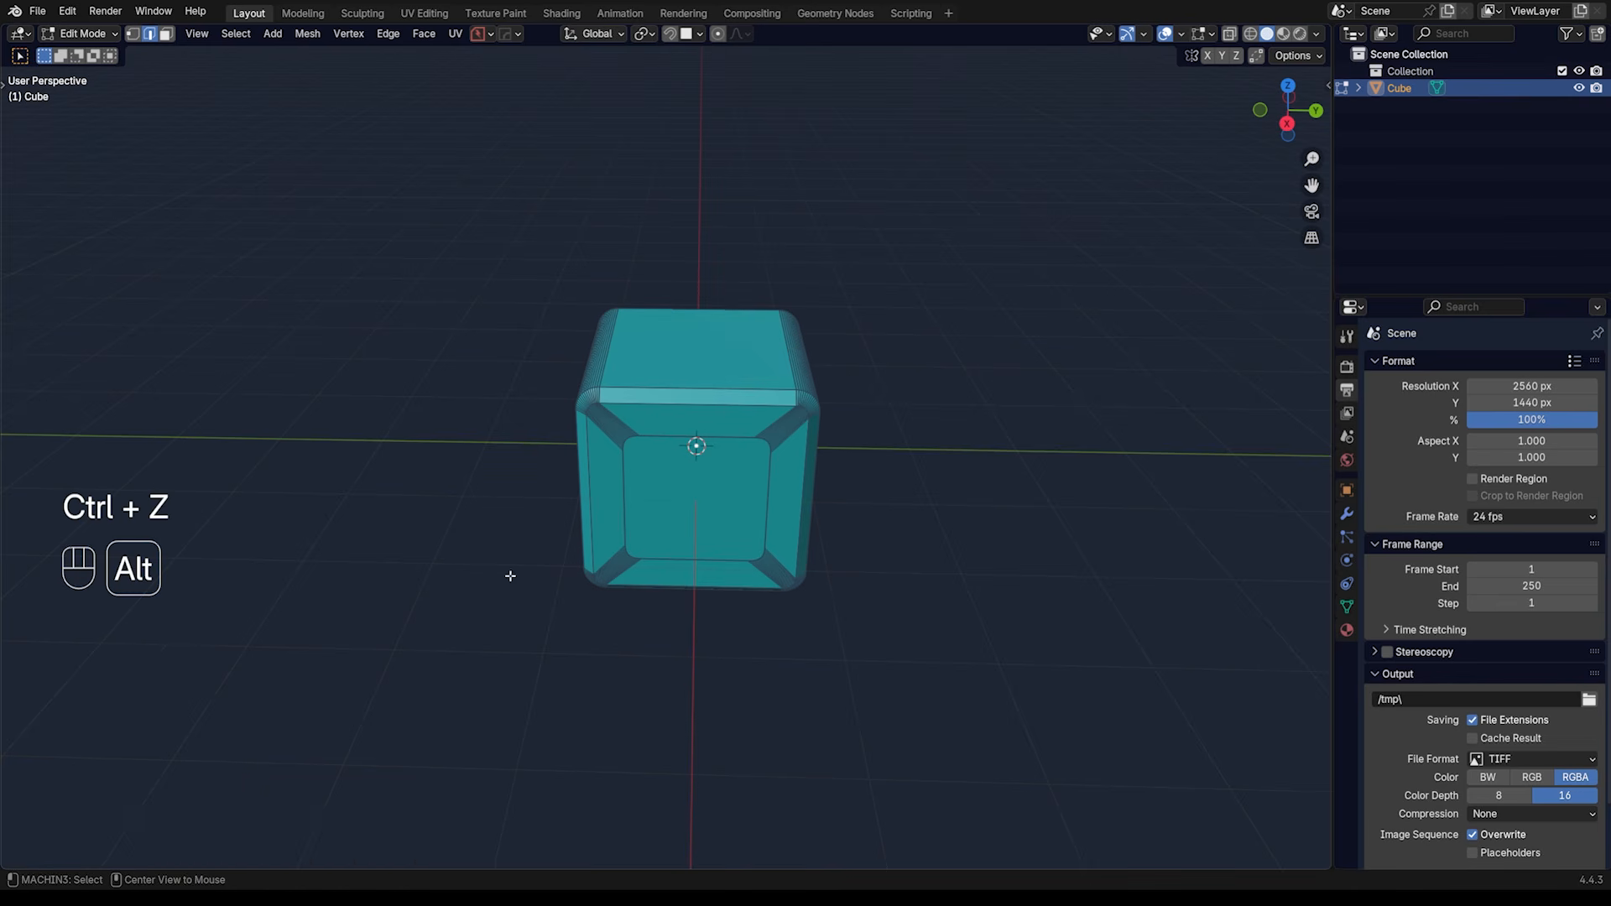
pyautogui.hotkey('alt', 'x')
pyautogui.moveTo(630, 635); pyautogui.dragTo(784, 601, button='middle')
pyautogui.scroll(2, 663, 571)
pyautogui.moveTo(654, 568); pyautogui.dragTo(605, 527, button='middle')
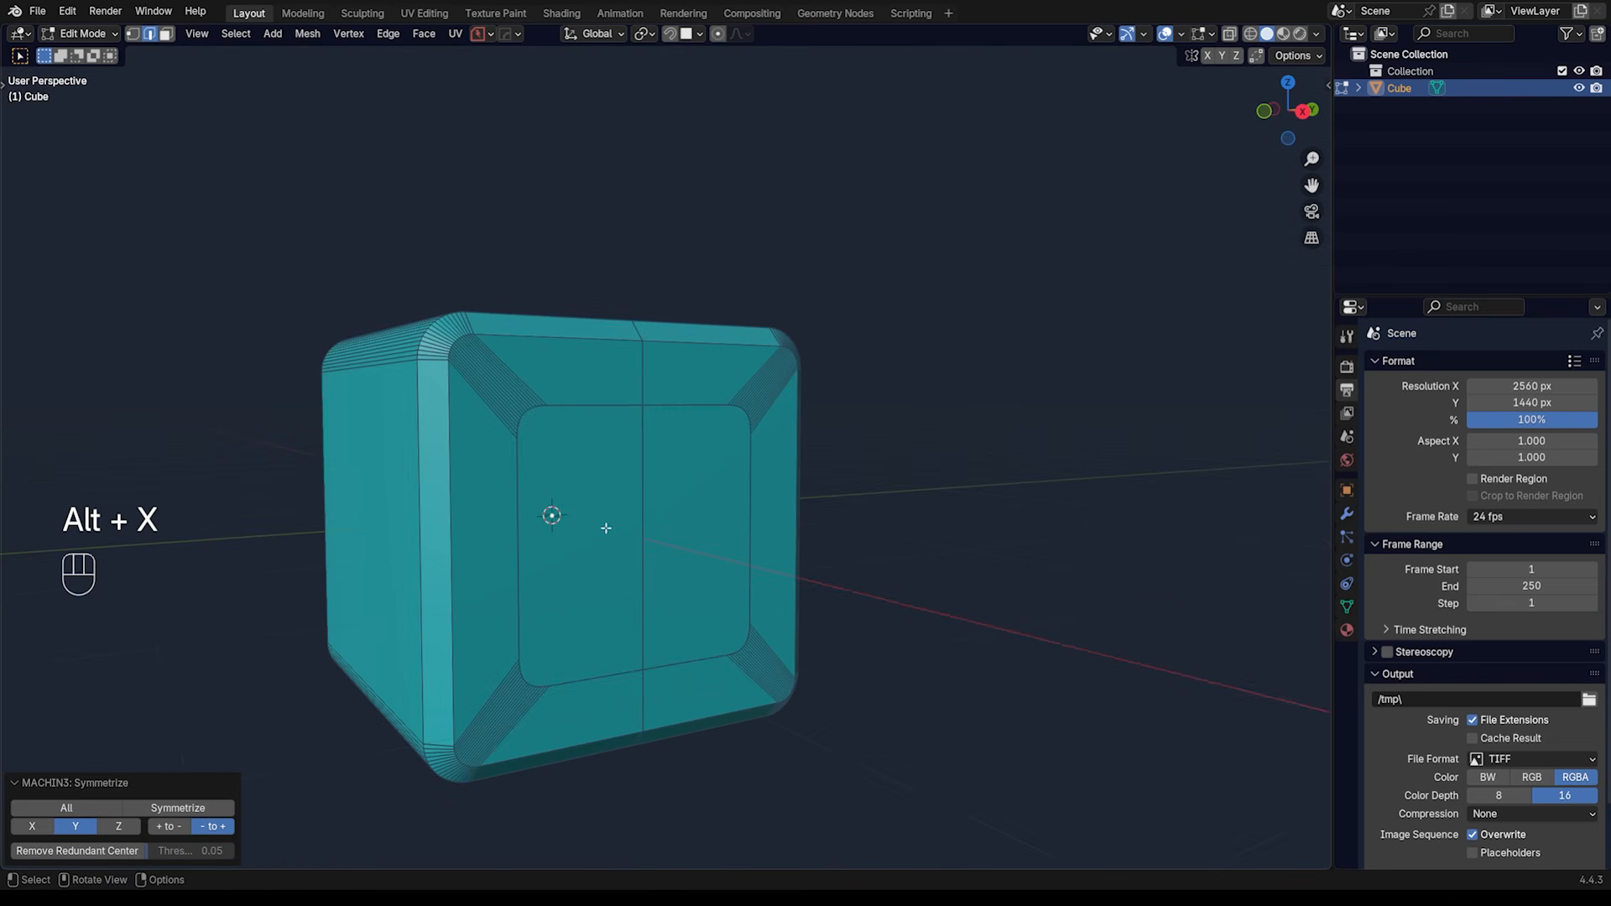
# Step: Merge the border faces around the inset's left half into one face and symmetrize along Y from negative to positive
pyautogui.press('Tab')
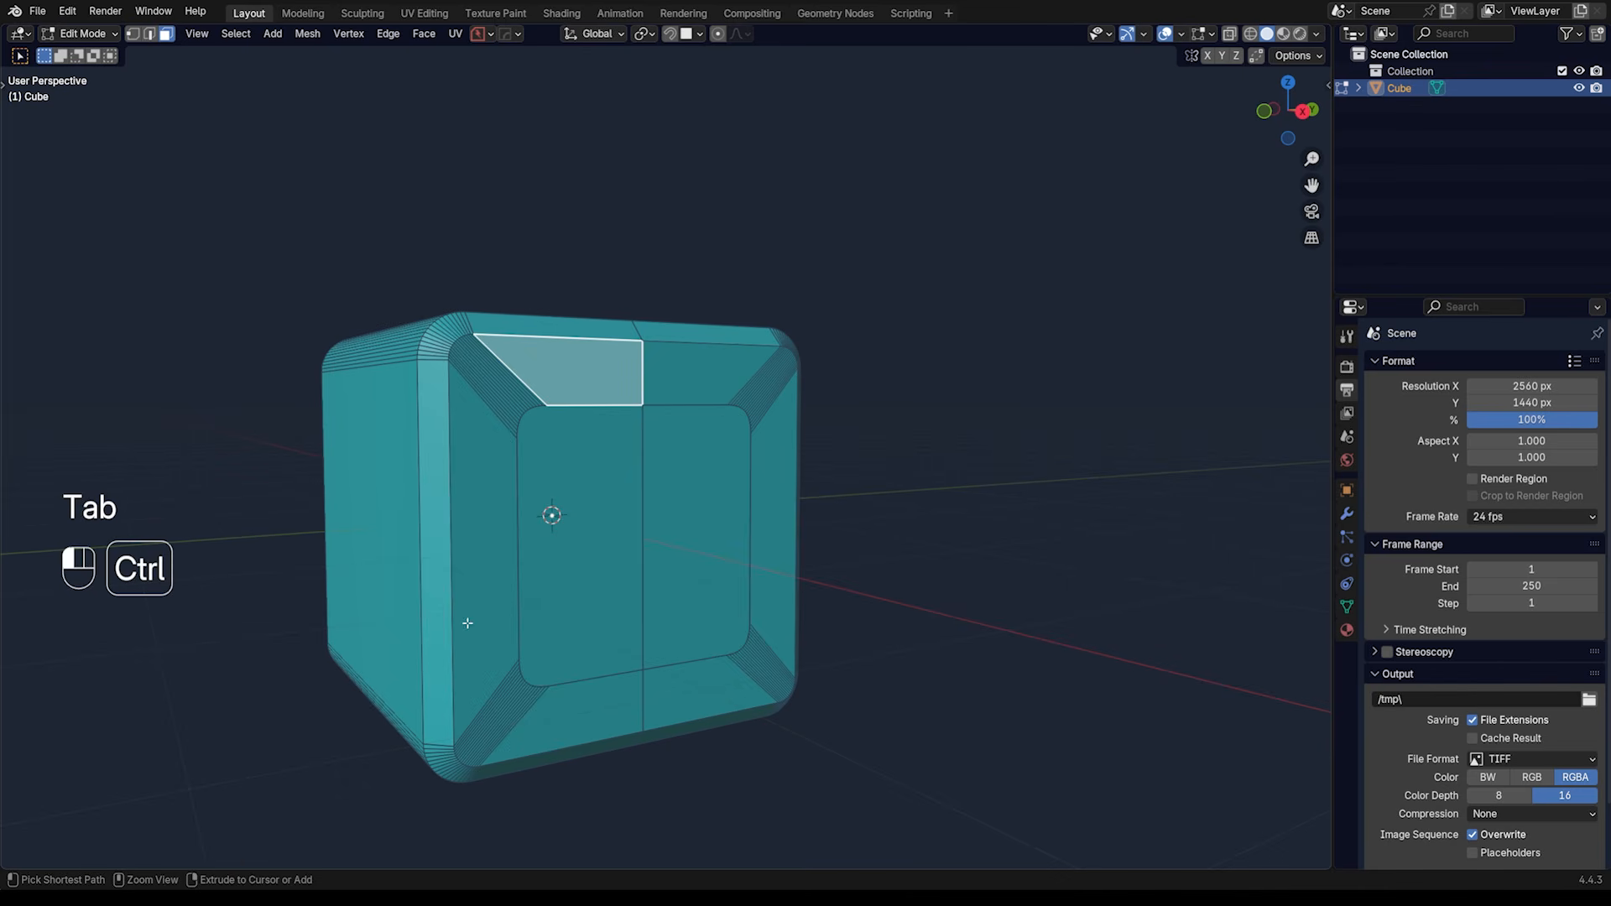
pyautogui.keyDown('ctrl'); pyautogui.click(467, 623); pyautogui.keyUp('ctrl')
pyautogui.keyDown('ctrl'); pyautogui.click(593, 722); pyautogui.keyUp('ctrl')
pyautogui.press('f')
pyautogui.moveTo(694, 676); pyautogui.dragTo(780, 650, button='middle')
pyautogui.hotkey('alt', 'x')
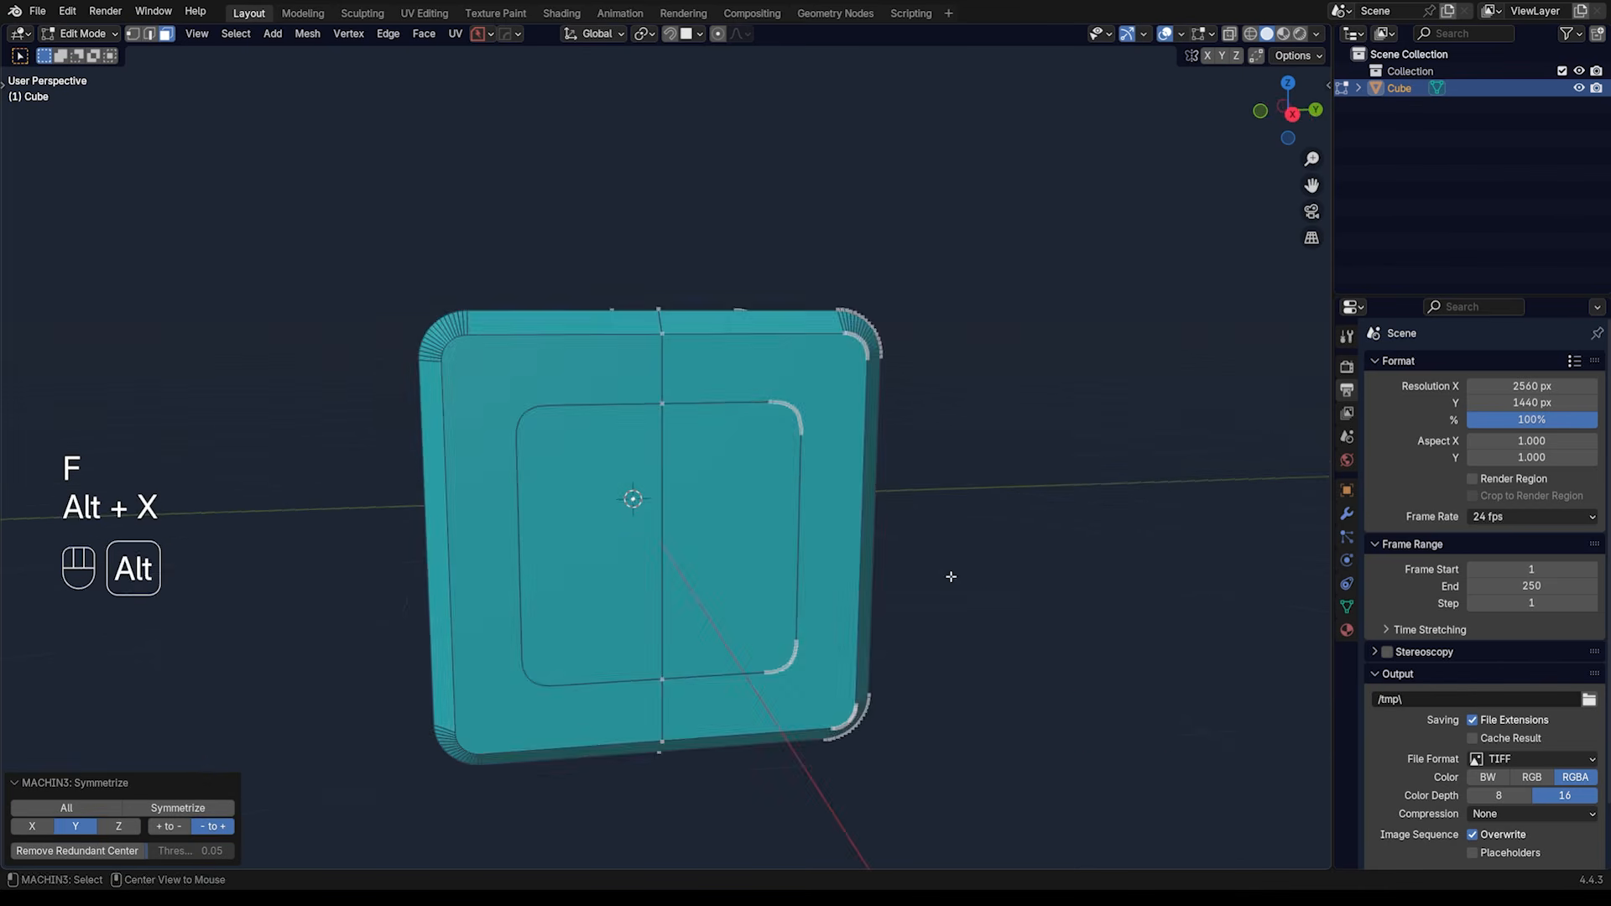
# Step: Symmetrize the mesh along X to copy the front half to the back and return to Object Mode
pyautogui.scroll(-3, 951, 577)
pyautogui.moveTo(646, 549); pyautogui.dragTo(558, 566, button='middle')
pyautogui.hotkey('alt', 'x')
pyautogui.moveTo(692, 537); pyautogui.dragTo(881, 486, button='middle')
pyautogui.press('Tab')
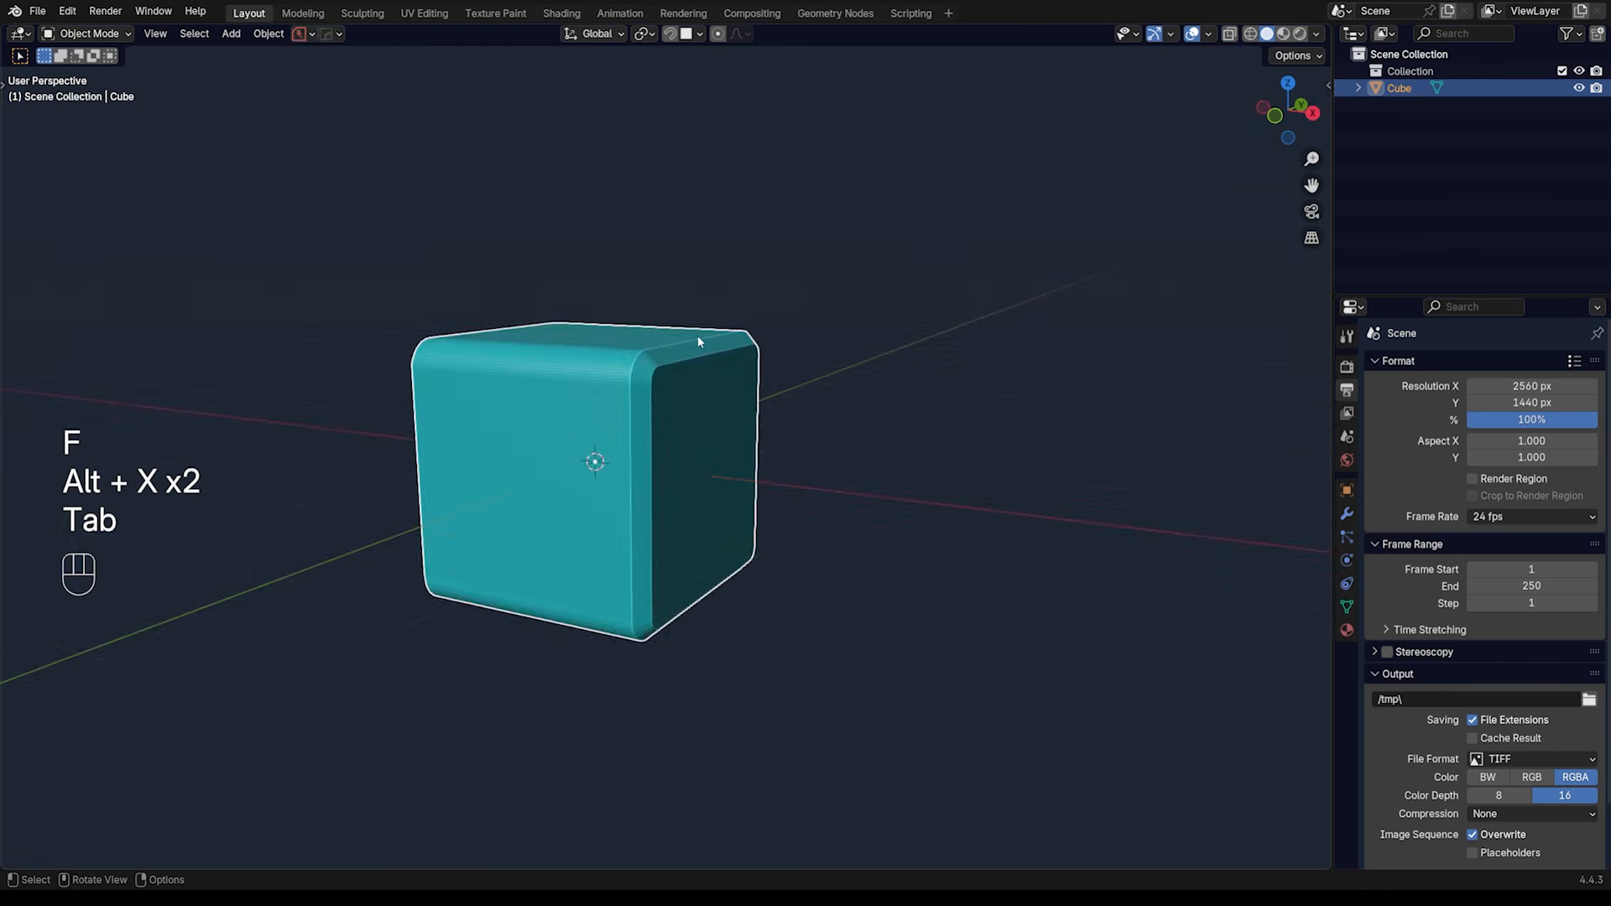
# Step: Select both halves of the inner front panel in Edit Mode and merge them into one face
pyautogui.press('Tab')
pyautogui.moveTo(698, 341); pyautogui.dragTo(864, 418, button='middle')
pyautogui.click(587, 511)
pyautogui.moveTo(654, 496); pyautogui.dragTo(672, 489, button='middle')
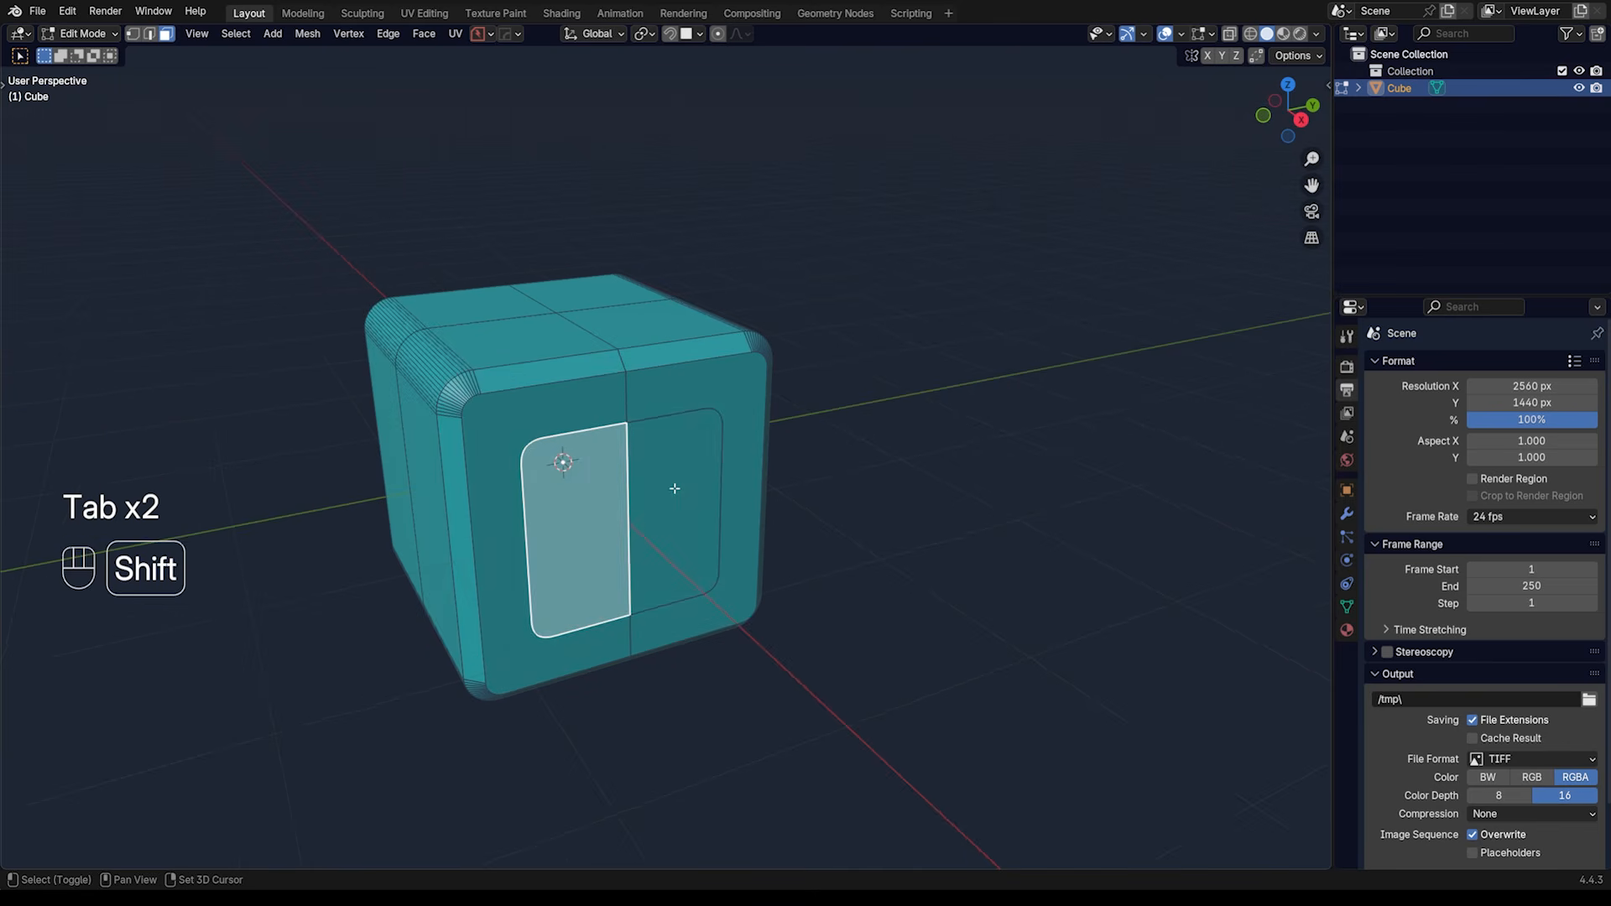
pyautogui.keyDown('shift'); pyautogui.click(671, 489); pyautogui.keyUp('shift')
pyautogui.moveTo(776, 555); pyautogui.dragTo(806, 578, button='middle')
pyautogui.press('f')
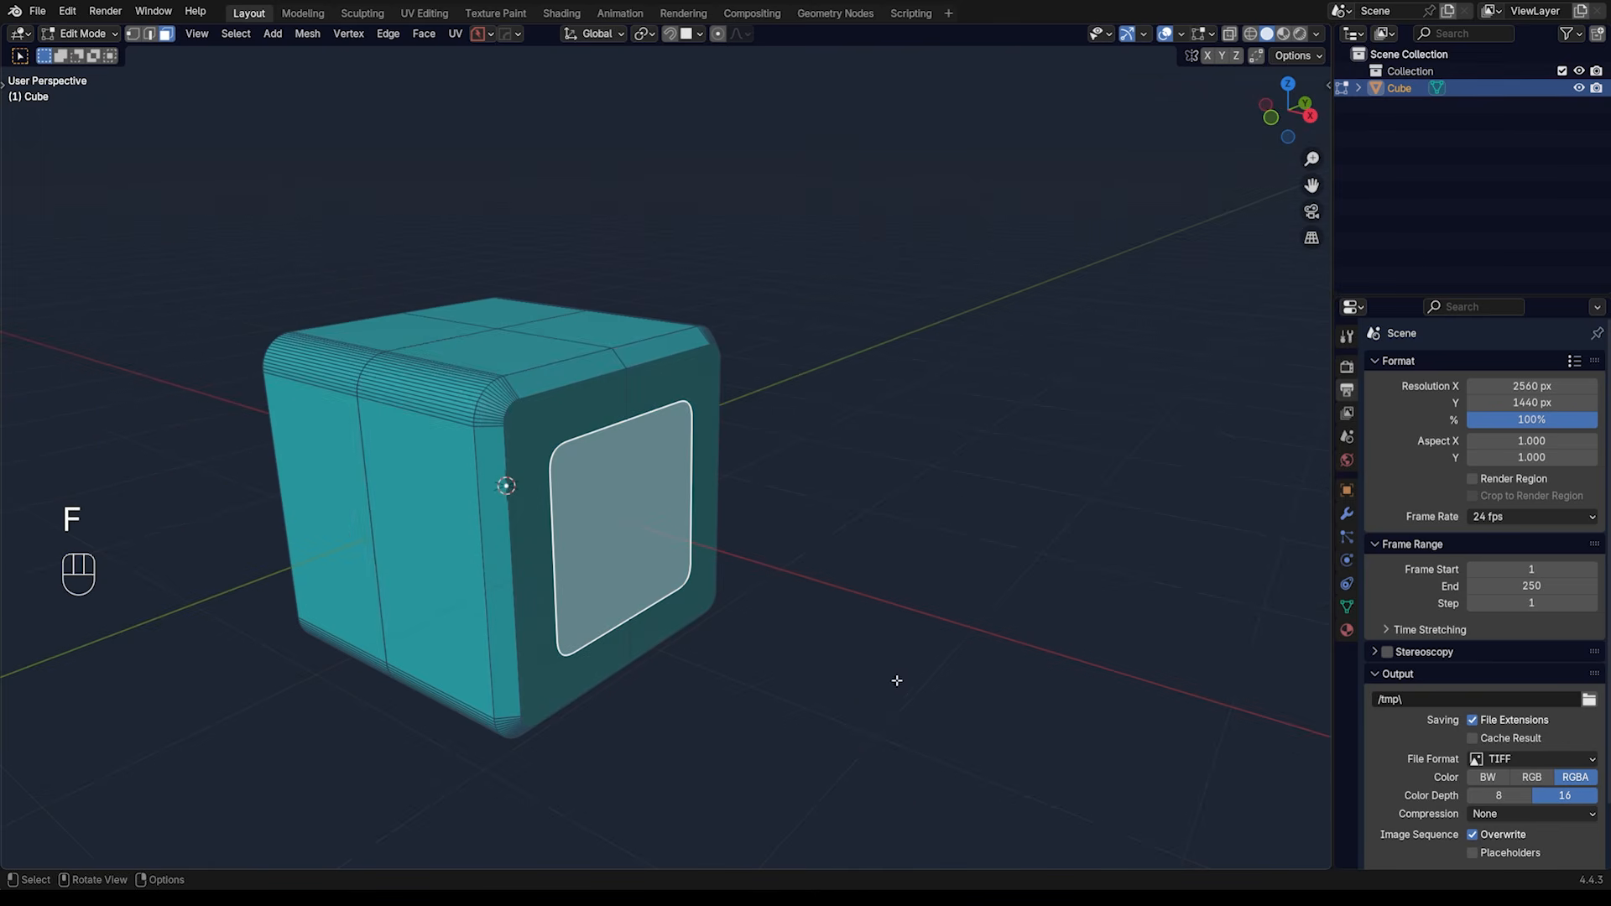
# Step: Extrude the inner front panel into the cube and scale the extruded face to 0.778
pyautogui.press('e')
pyautogui.click(869, 670)
pyautogui.press('s')
pyautogui.click(889, 615)
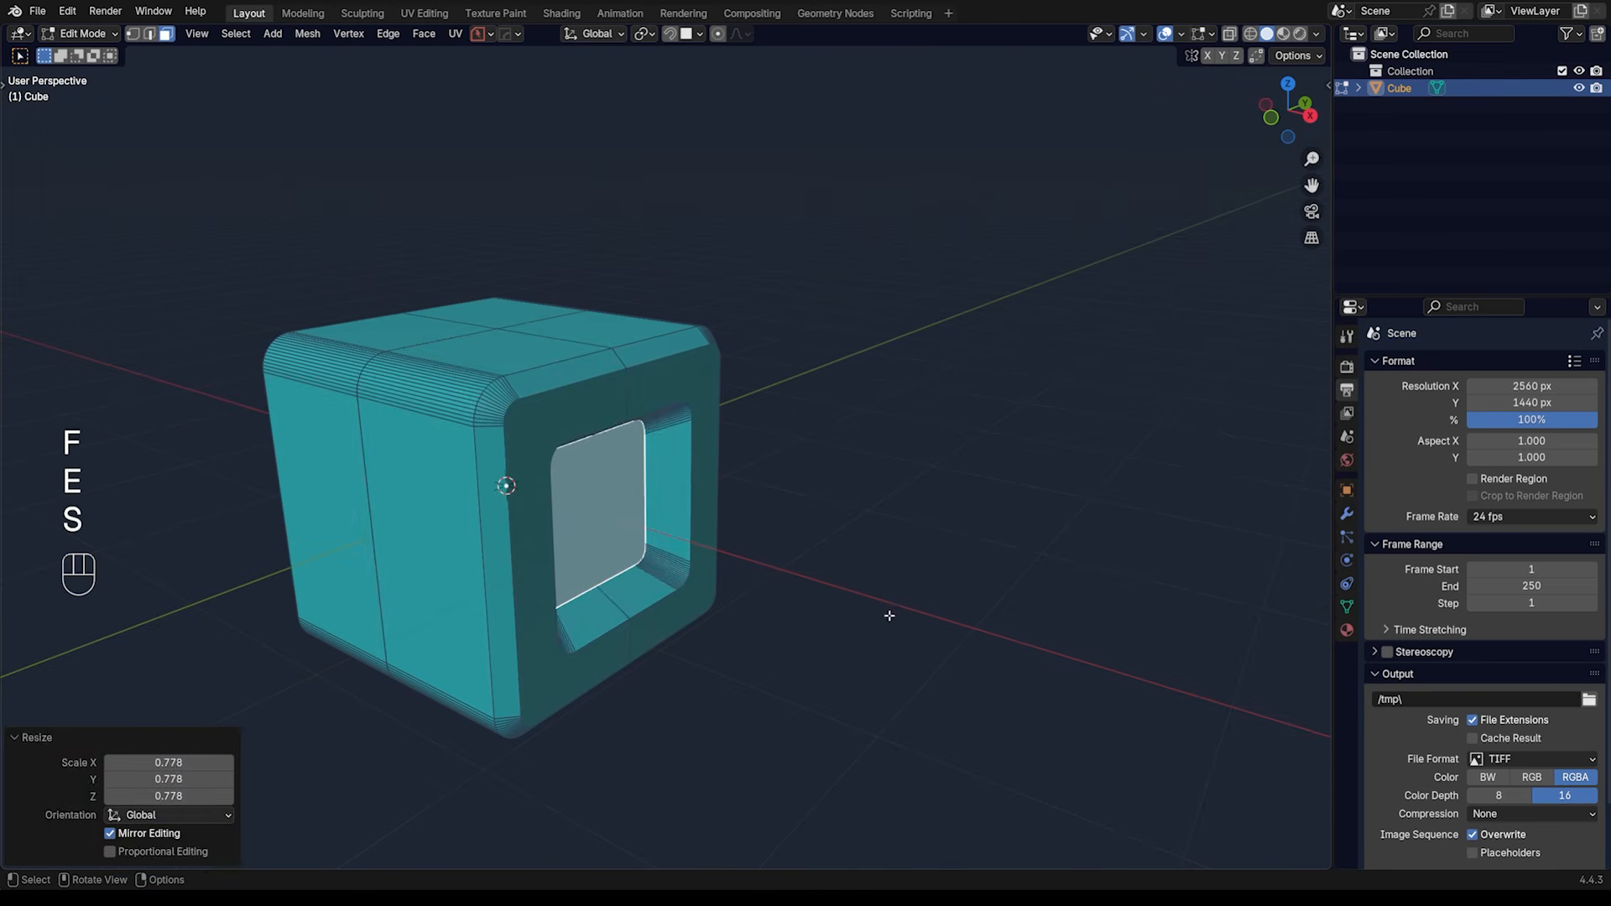
# Step: Return to Object Mode, add a HOps Bevel to the cube and sharpen it with Ssharp
pyautogui.press('Tab')
pyautogui.scroll(4, 607, 461)
pyautogui.press('q')
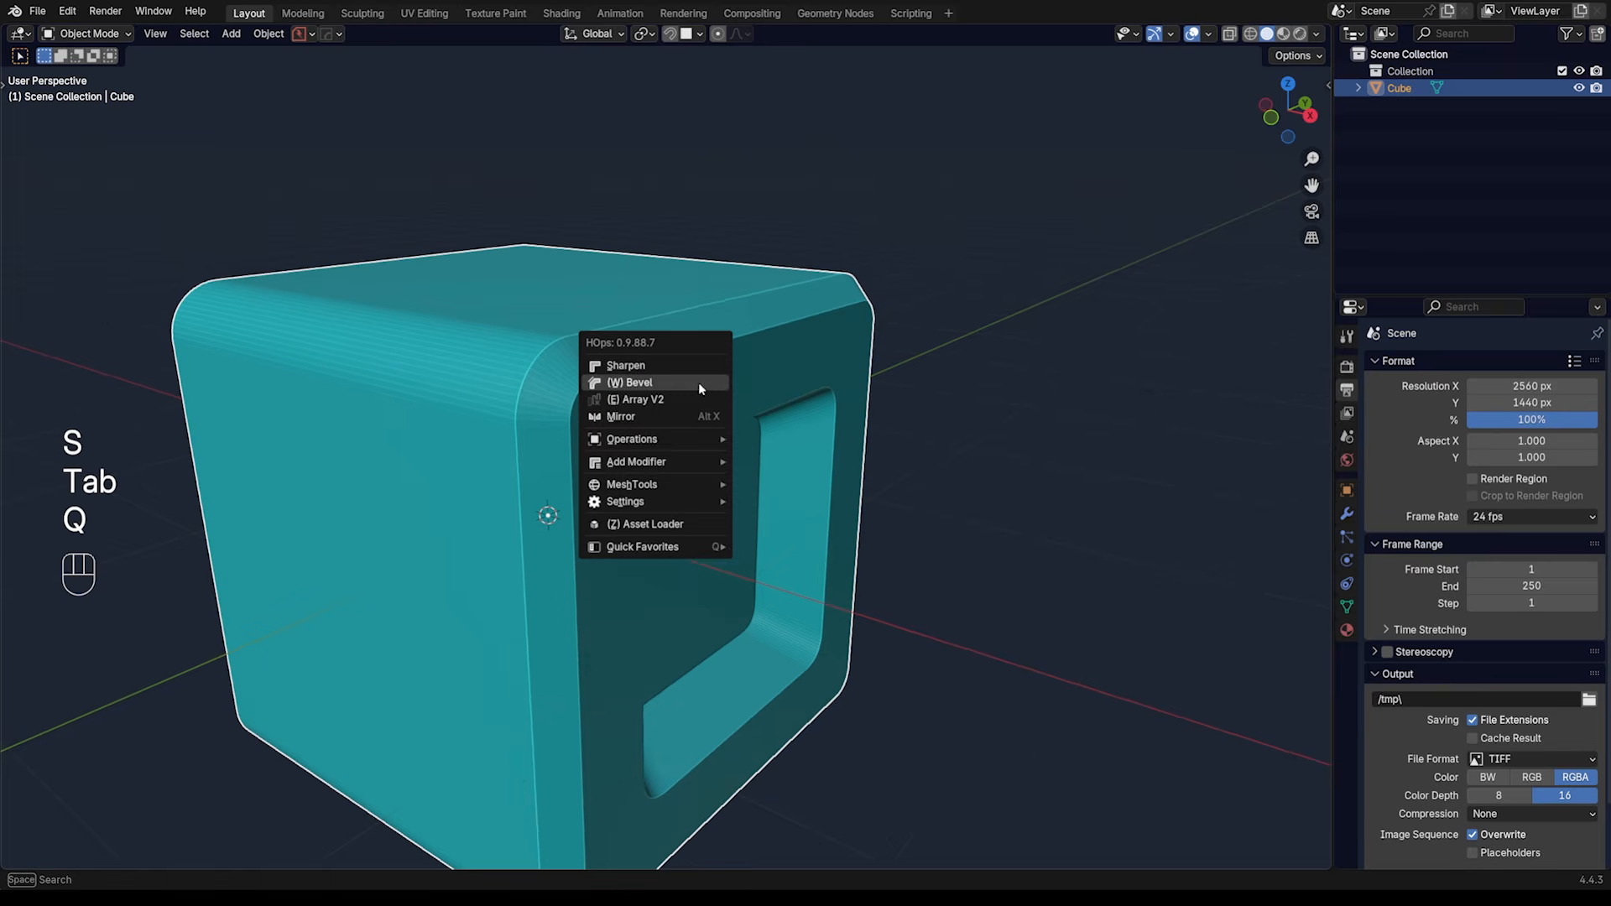
pyautogui.click(697, 380)
pyautogui.moveTo(698, 384); pyautogui.dragTo(837, 460, button='middle')
pyautogui.press('q')
pyautogui.click(696, 392)
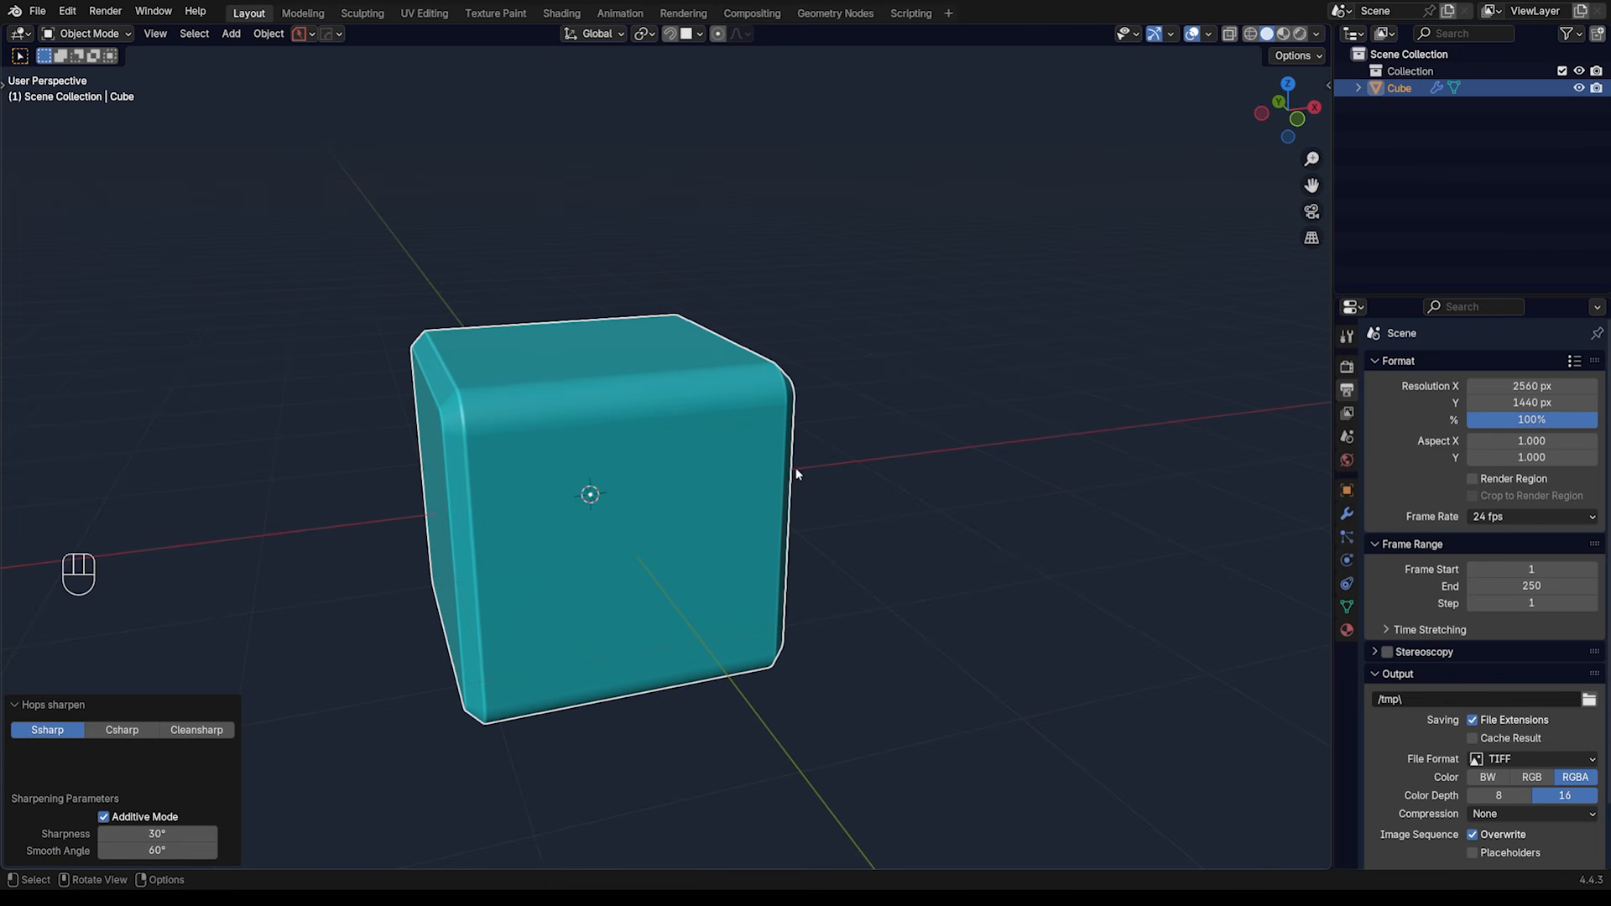
pyautogui.moveTo(730, 457); pyautogui.dragTo(520, 458, button='middle')
pyautogui.keyDown('shift'); pyautogui.moveTo(665, 446); pyautogui.dragTo(682, 437, button='middle'); pyautogui.keyUp('shift')
pyautogui.moveTo(682, 437); pyautogui.dragTo(661, 468, button='middle')
pyautogui.keyDown('shift'); pyautogui.moveTo(661, 468); pyautogui.dragTo(714, 397, button='middle'); pyautogui.keyUp('shift')
pyautogui.scroll(2, 644, 410)
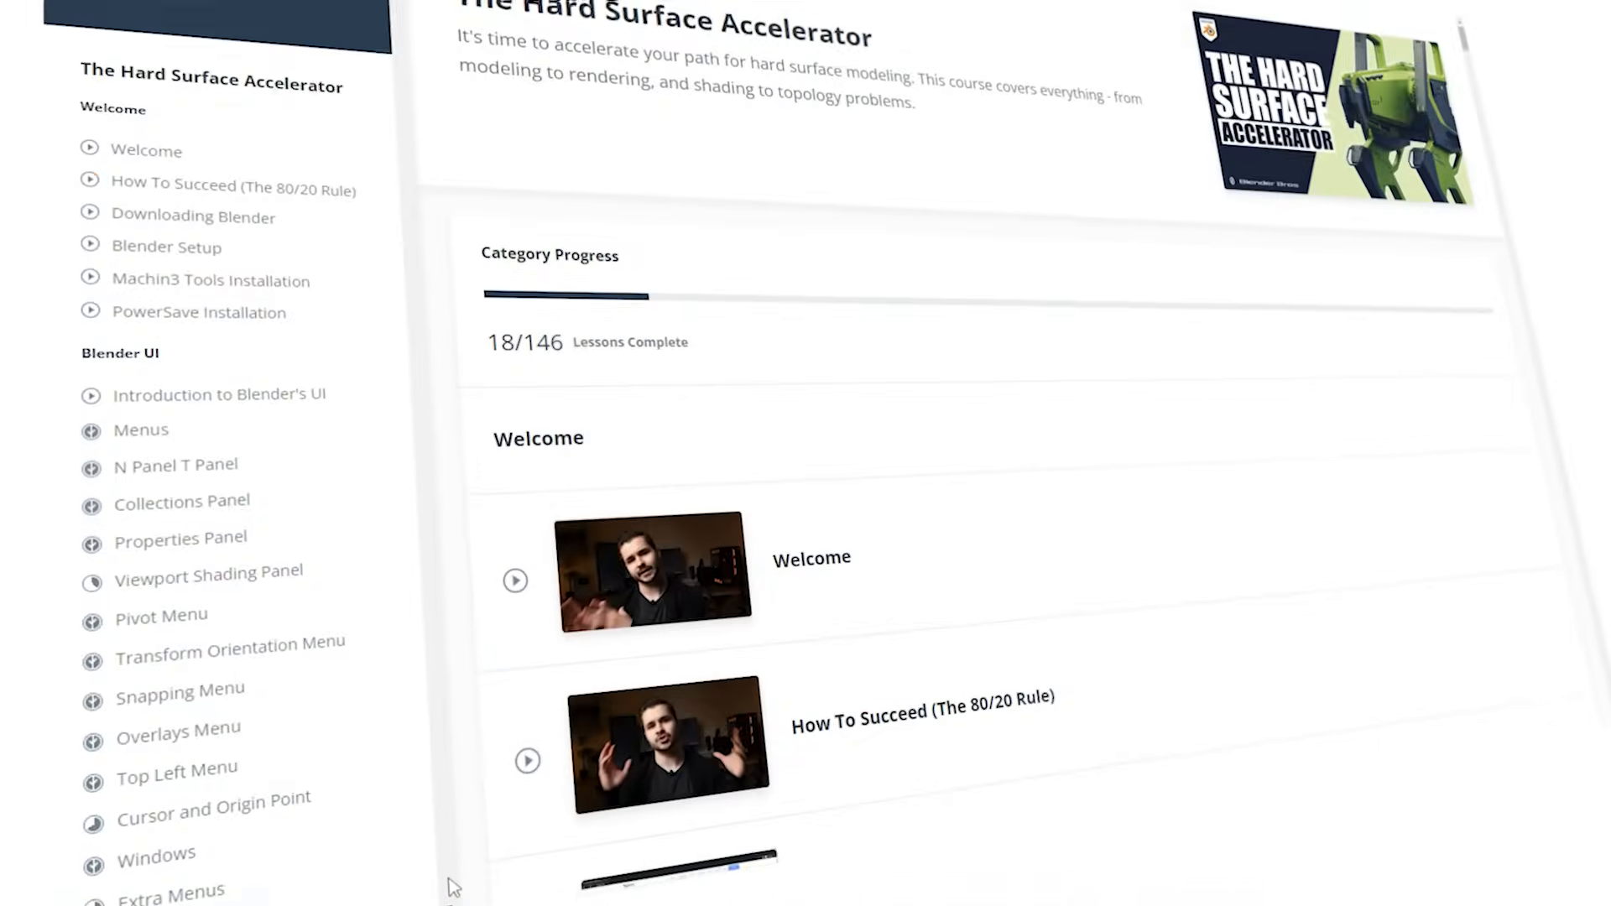
pyautogui.scroll(-10, 440, 889)
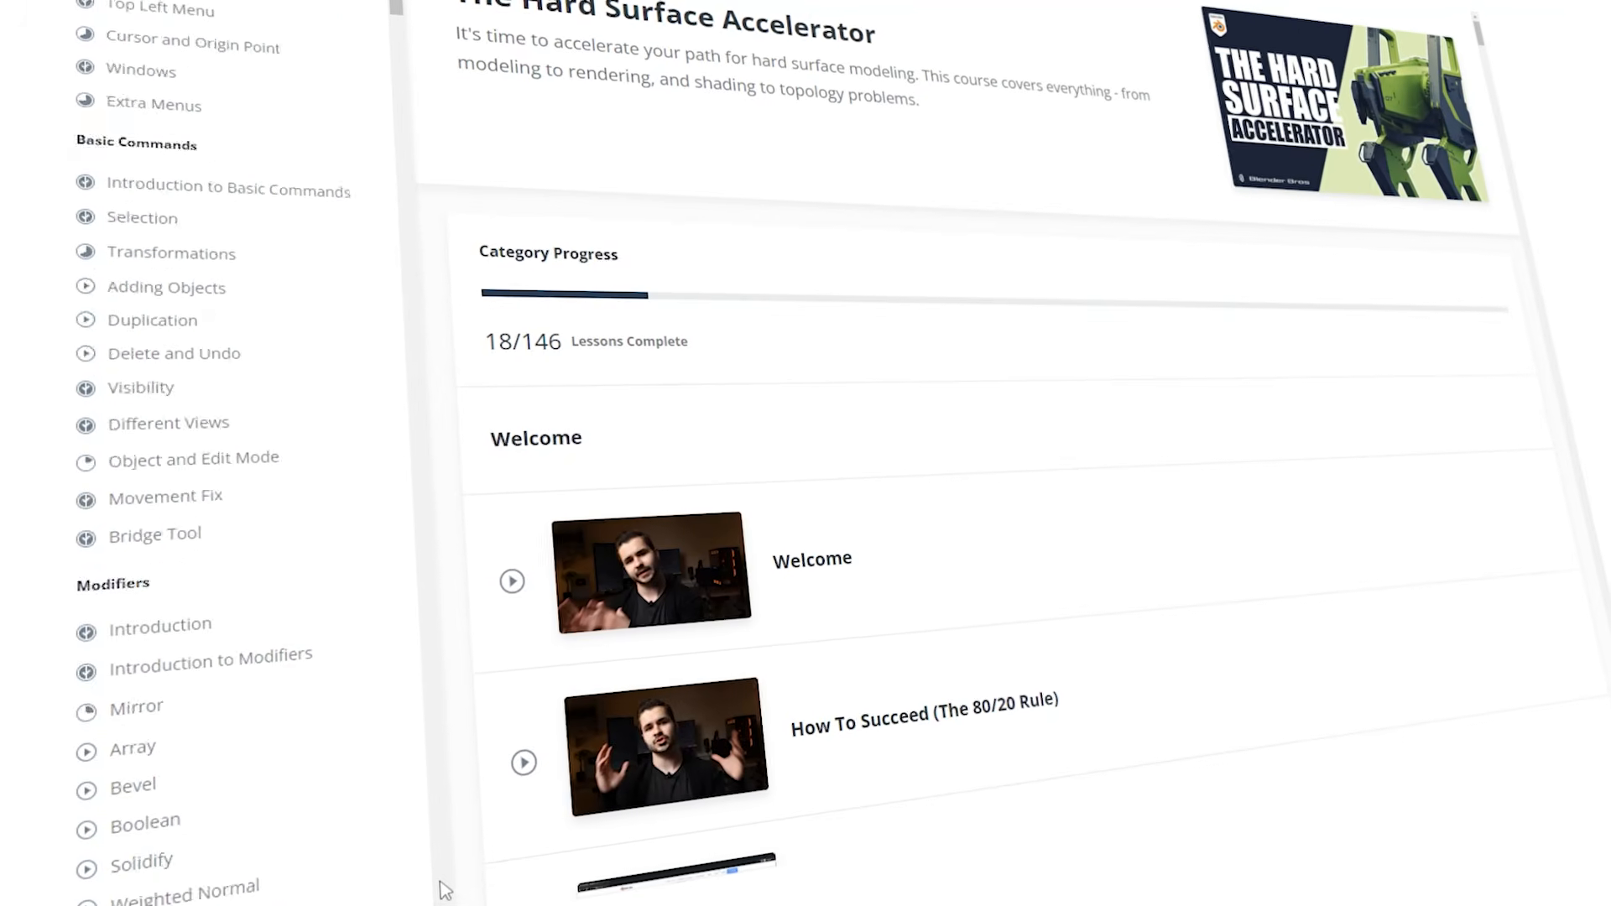
pyautogui.scroll(-15, 441, 891)
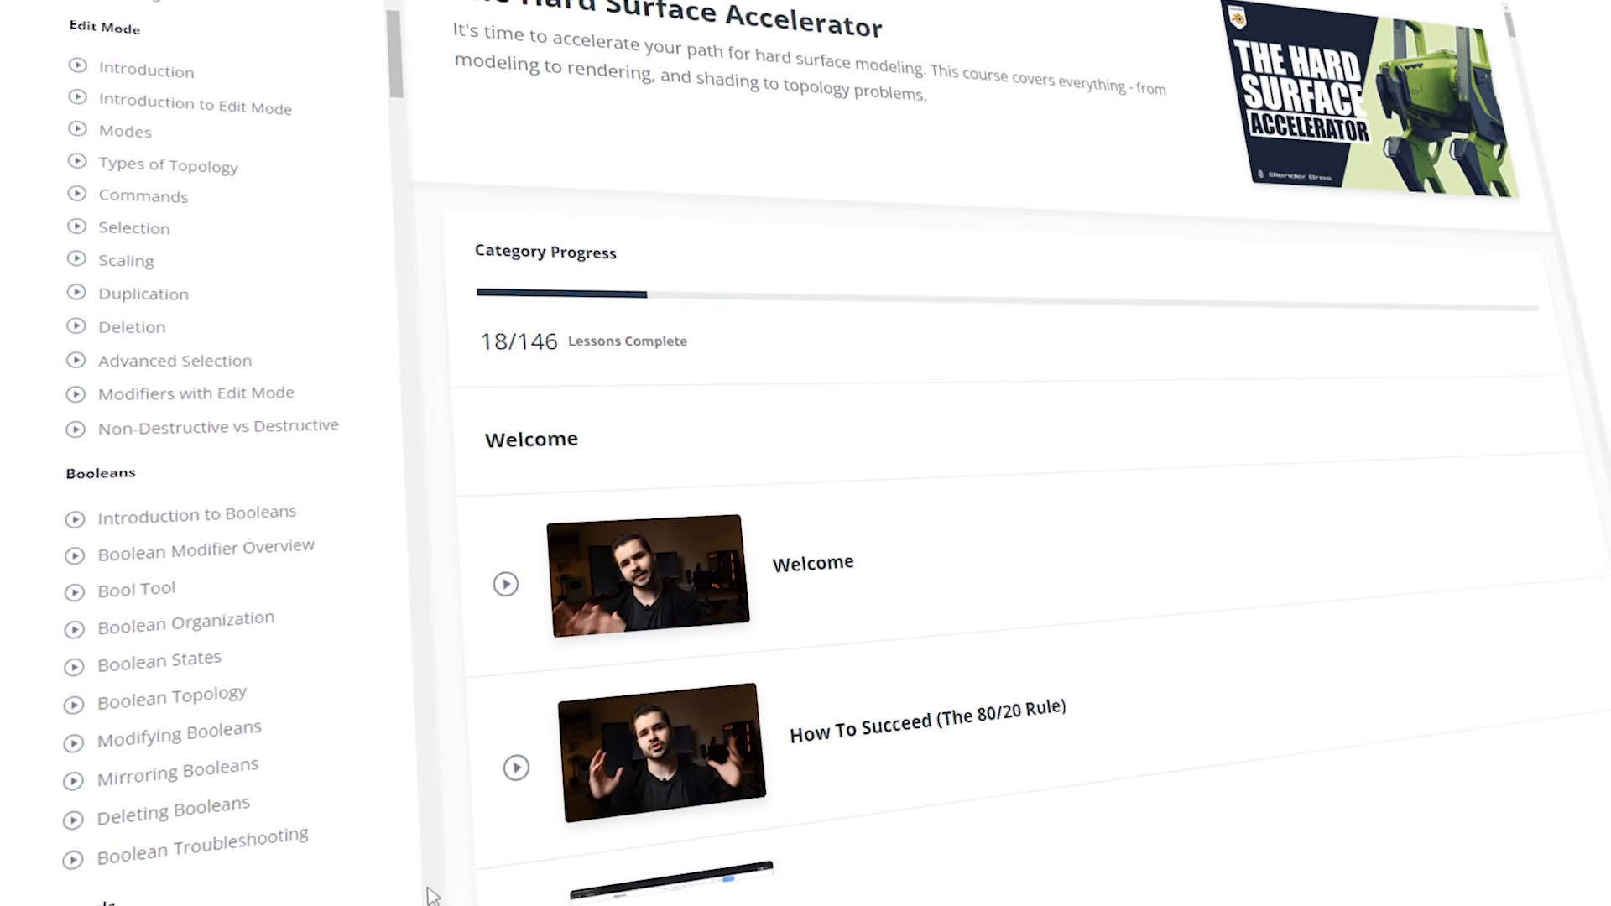
pyautogui.scroll(-7, 427, 896)
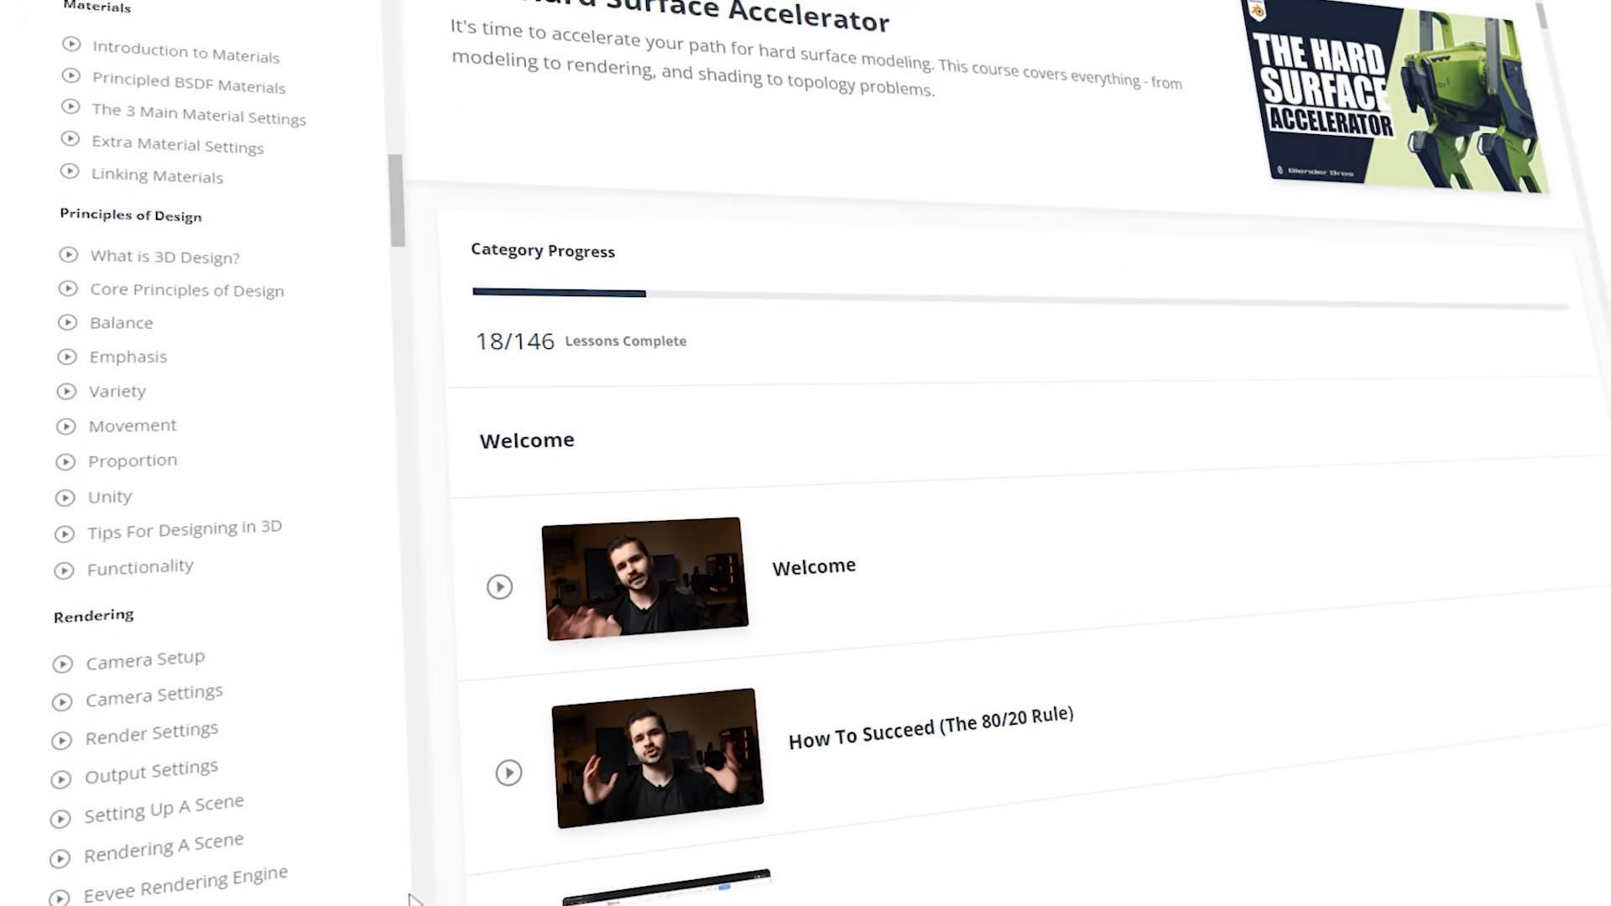